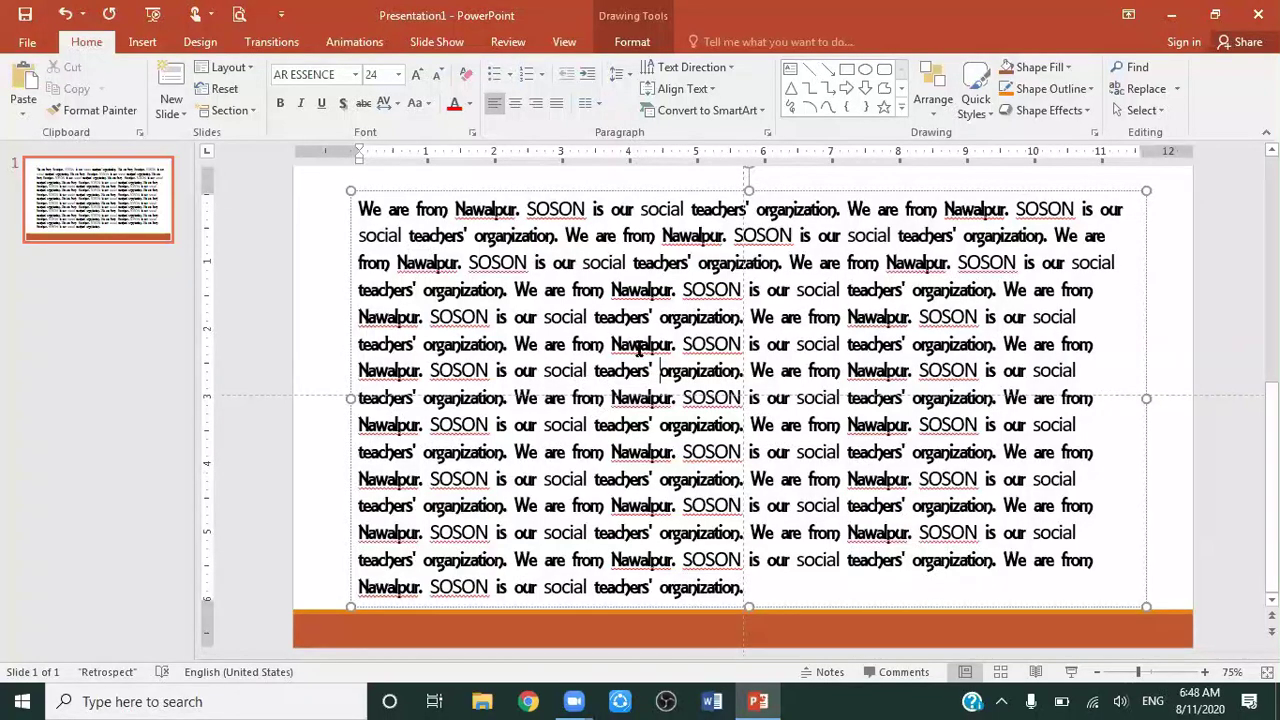
Apply Very Tight character spacing to all the text in the text box, and return it to Tight.
key(ctrl+a)
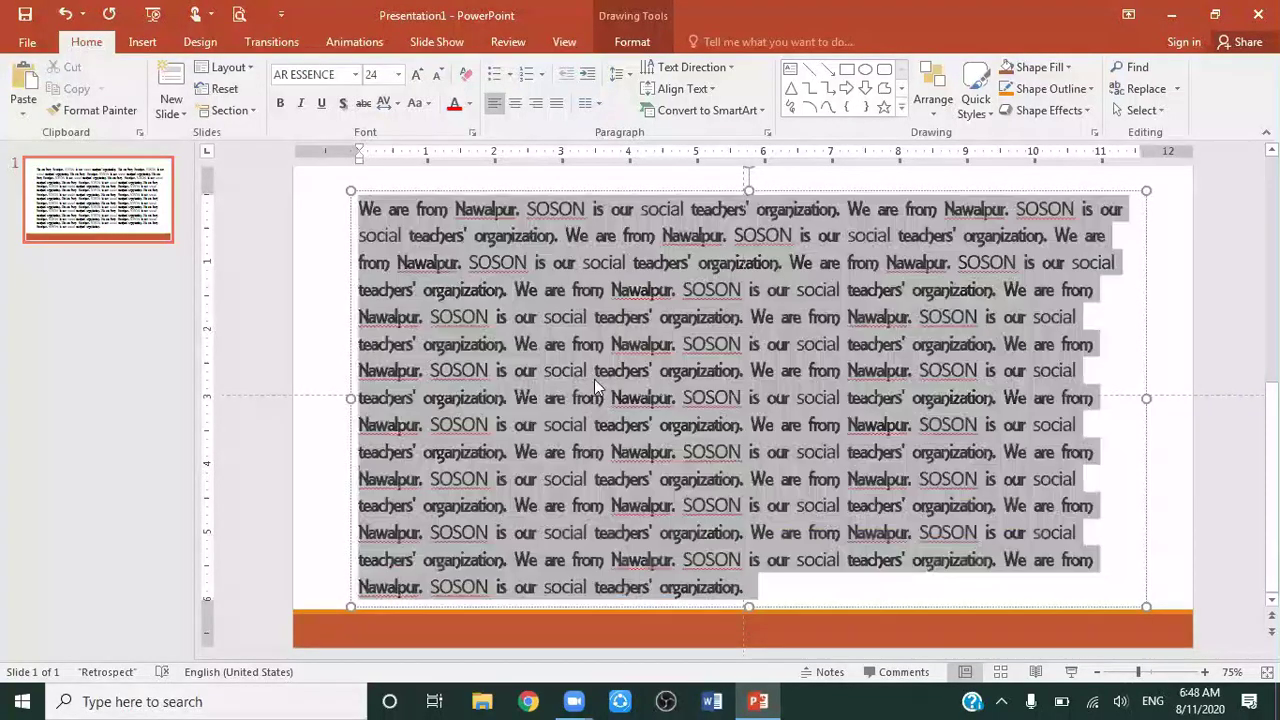
click(394, 102)
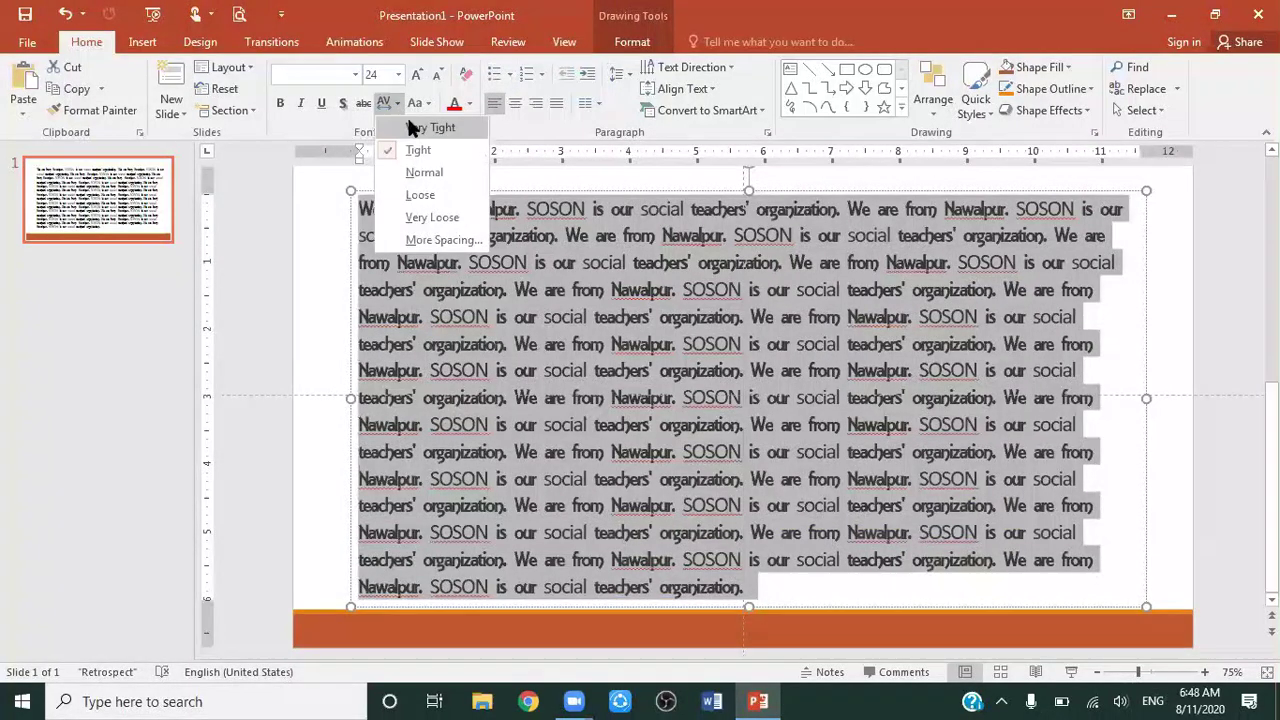
click(412, 127)
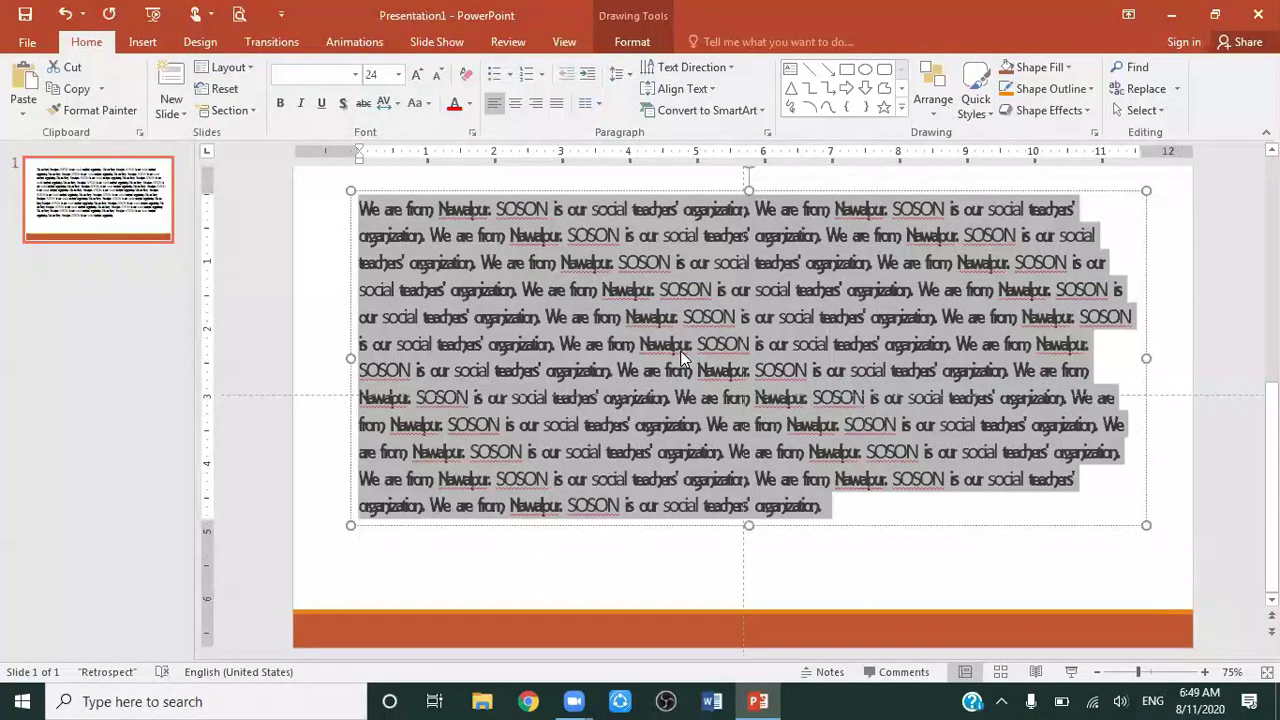
click(394, 102)
click(417, 150)
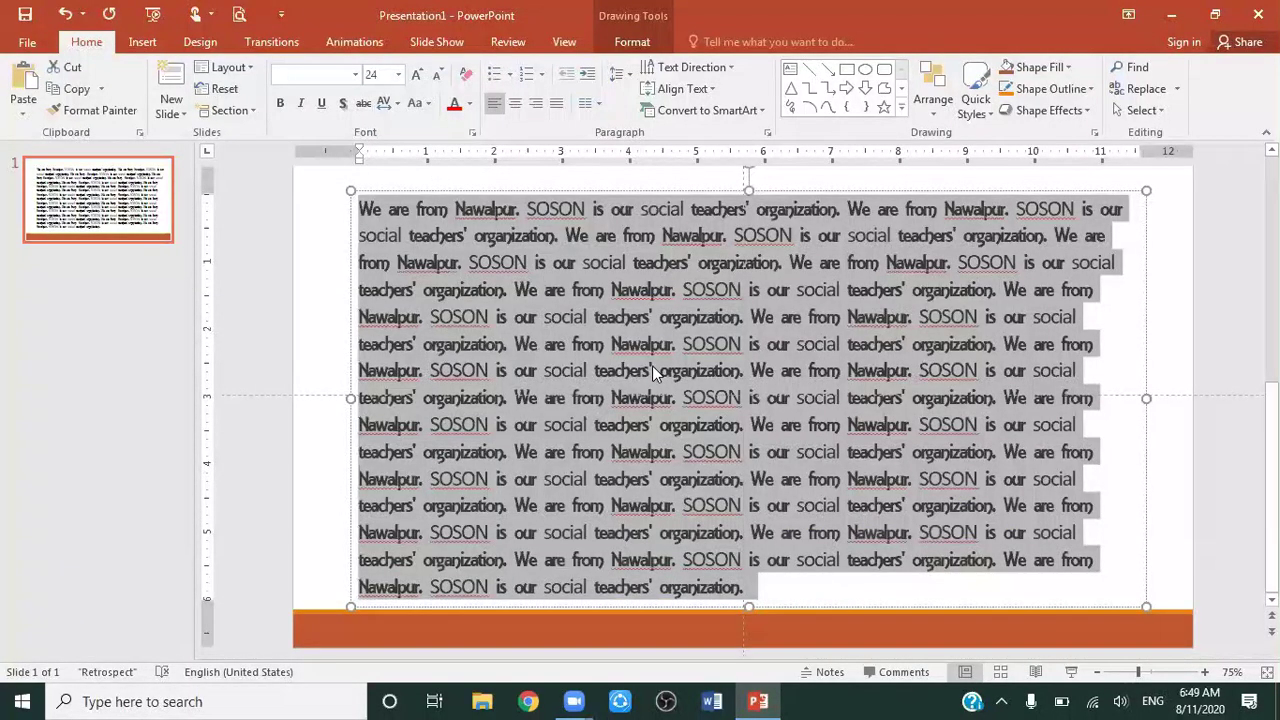
Examine the preset and detailed character spacing options for the selected text, keeping Tight spacing.
click(397, 106)
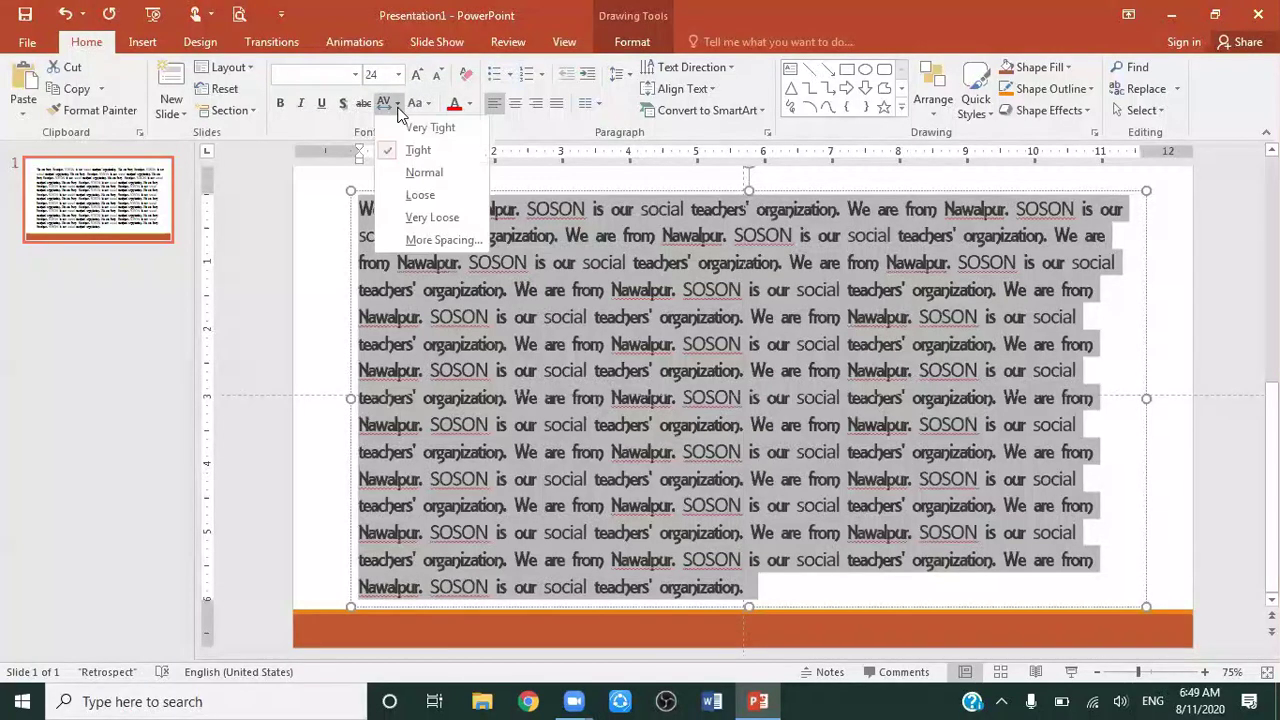
click(411, 244)
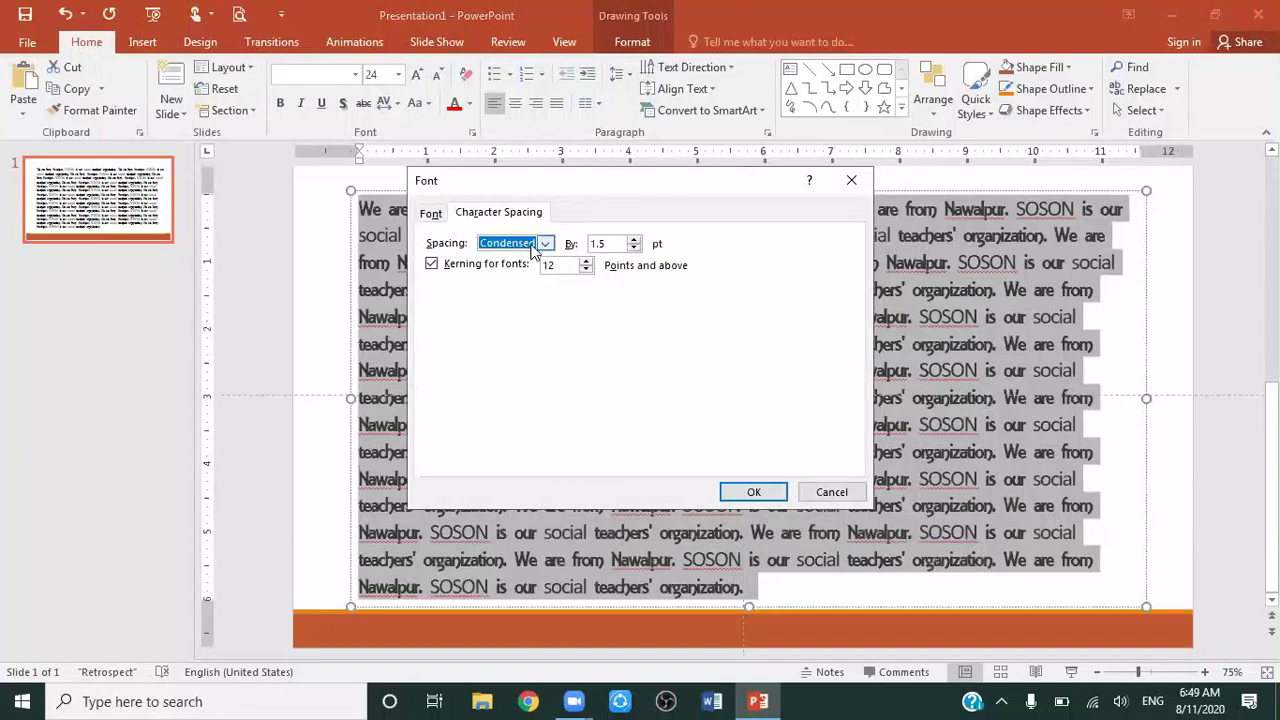
click(830, 491)
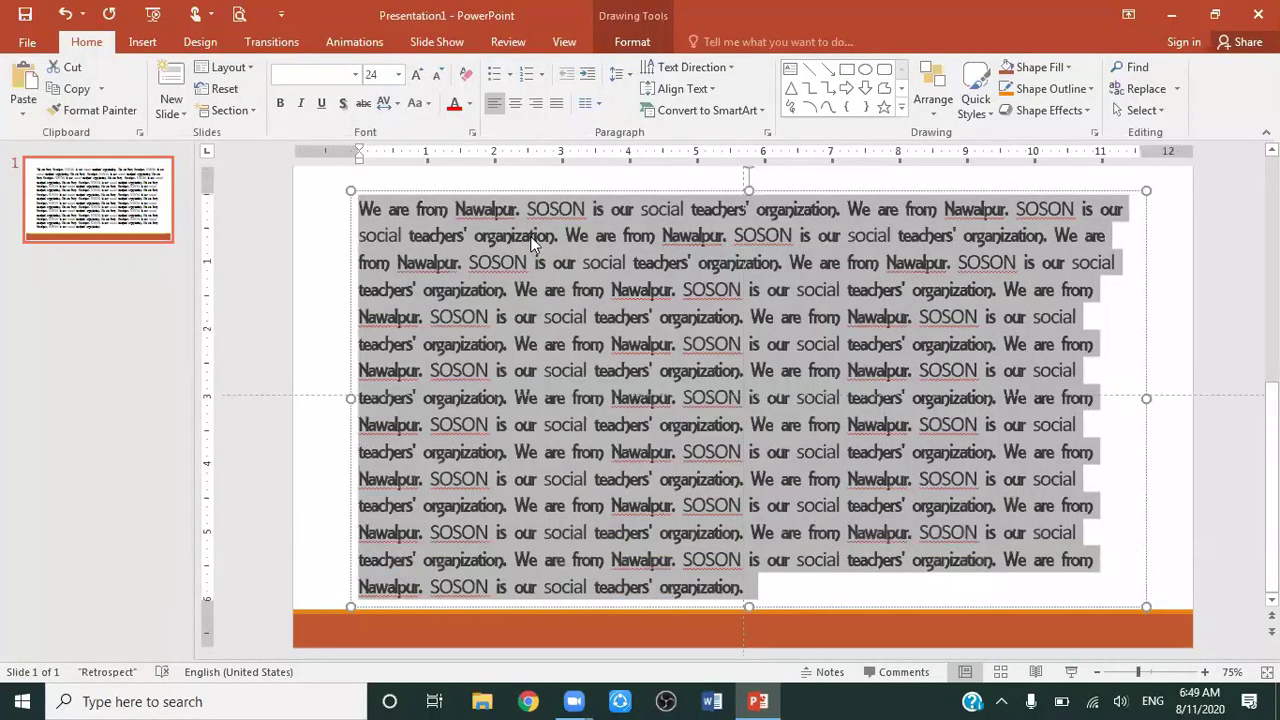
click(396, 106)
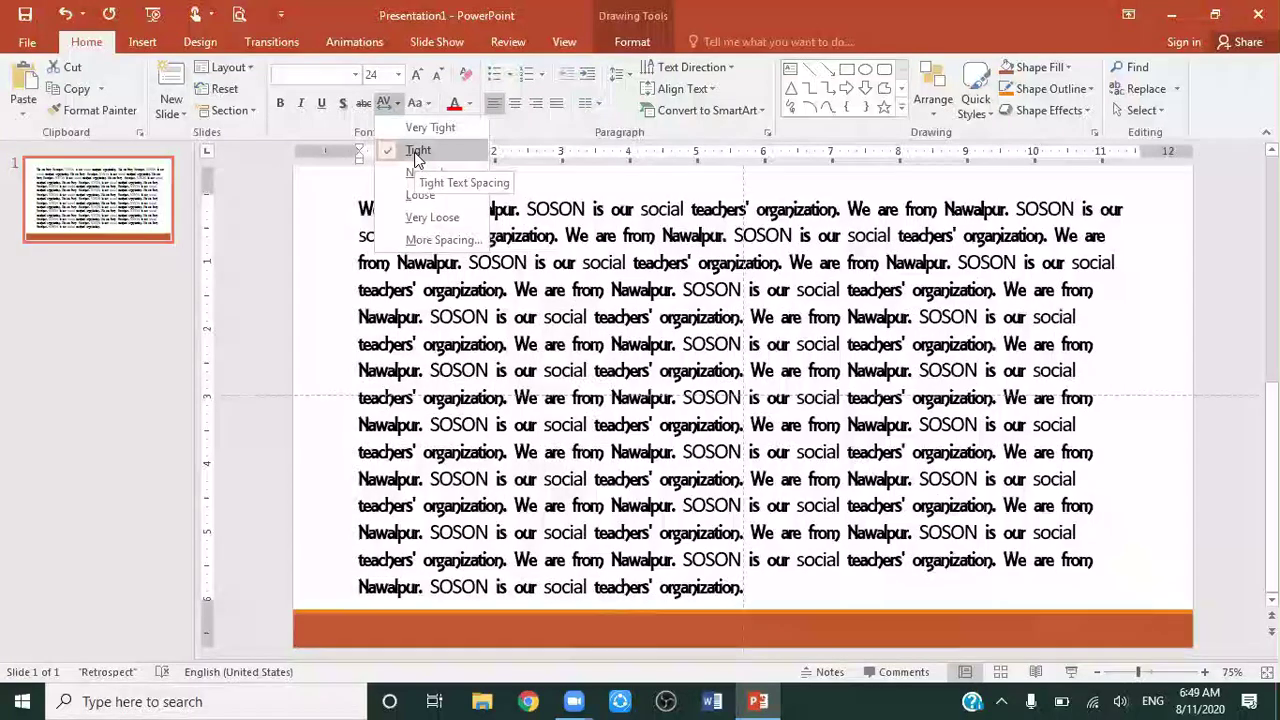
click(600, 308)
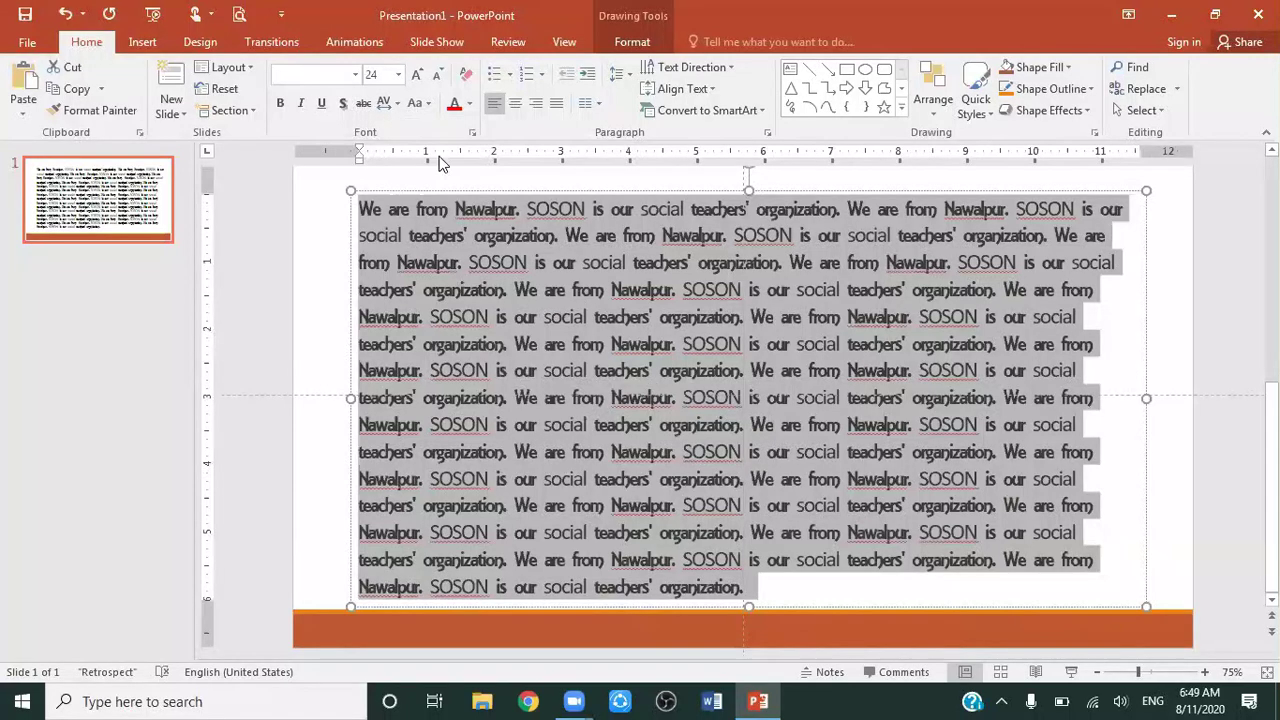
click(396, 104)
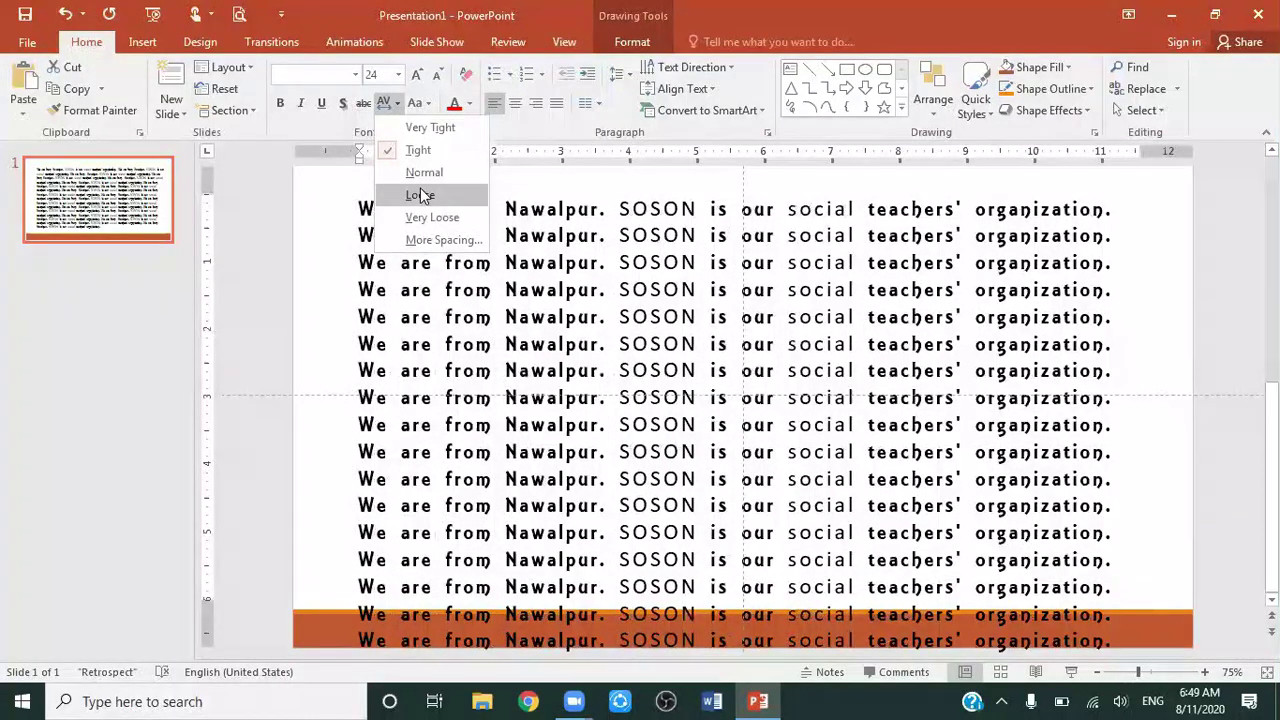
click(421, 155)
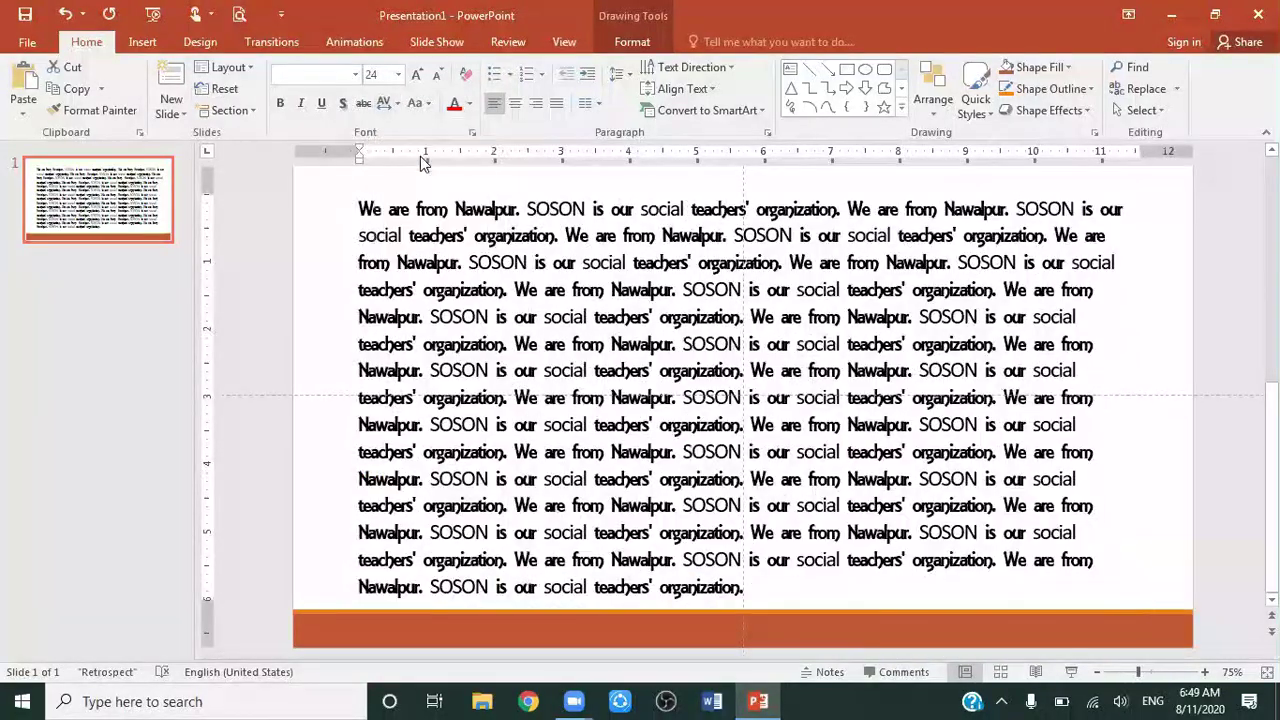
Look over the font and character spacing settings of the selected text and set its spacing type to Normal.
click(403, 103)
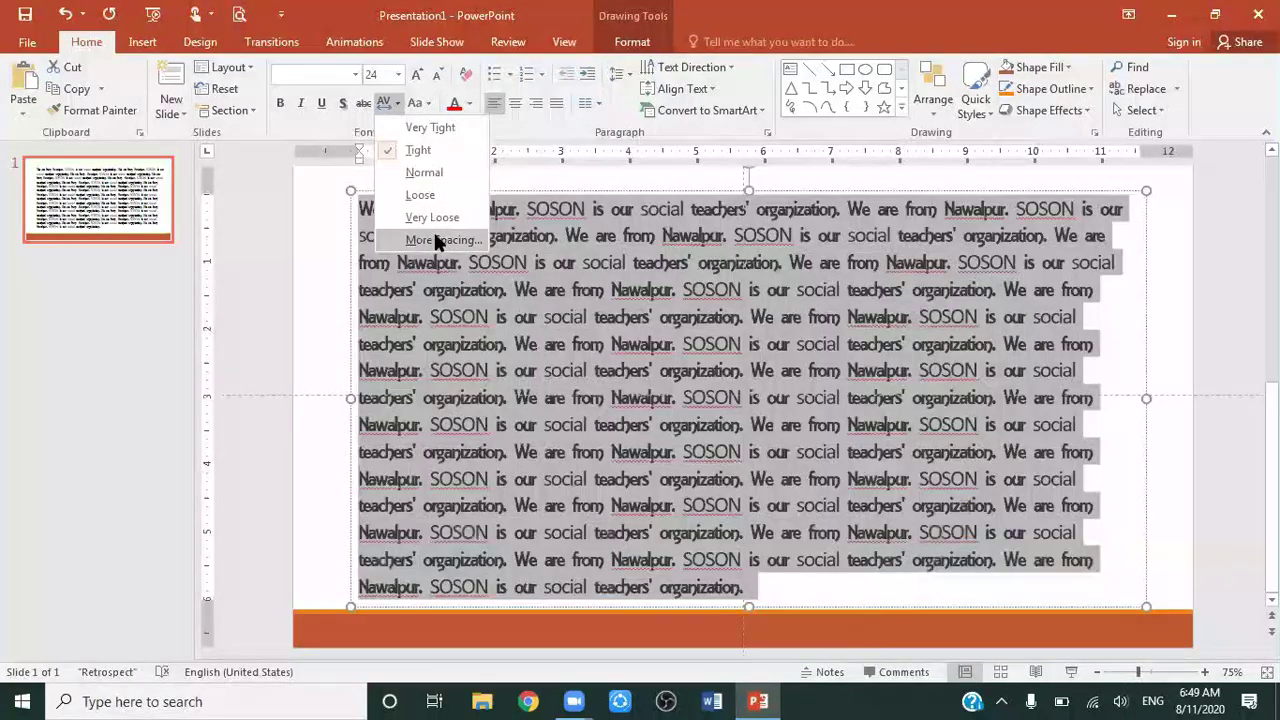
click(437, 243)
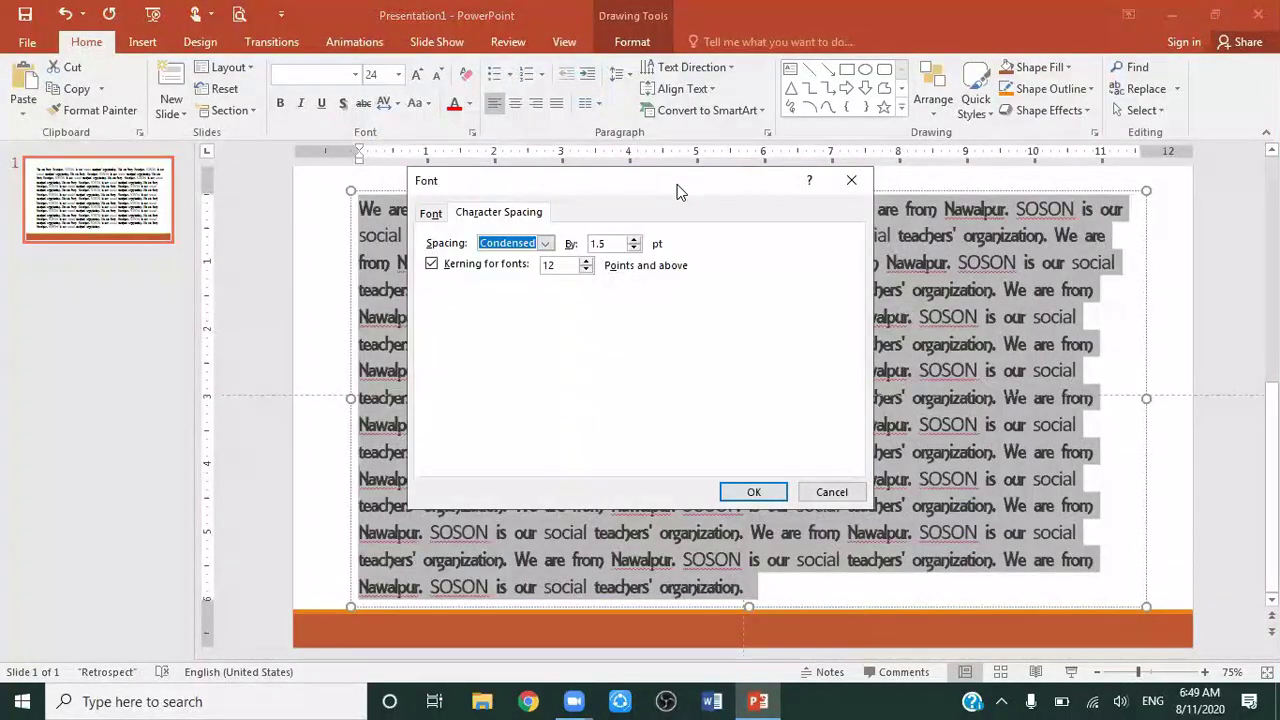
drag(677, 191, 576, 222)
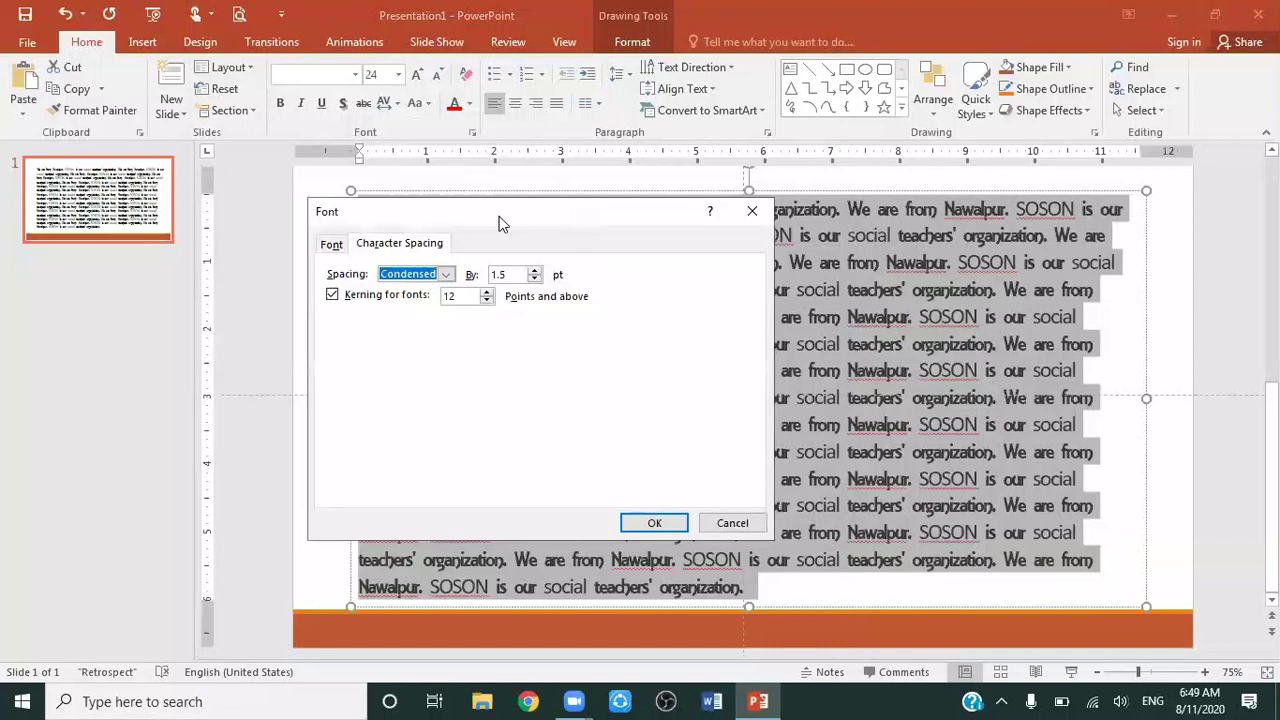
click(330, 245)
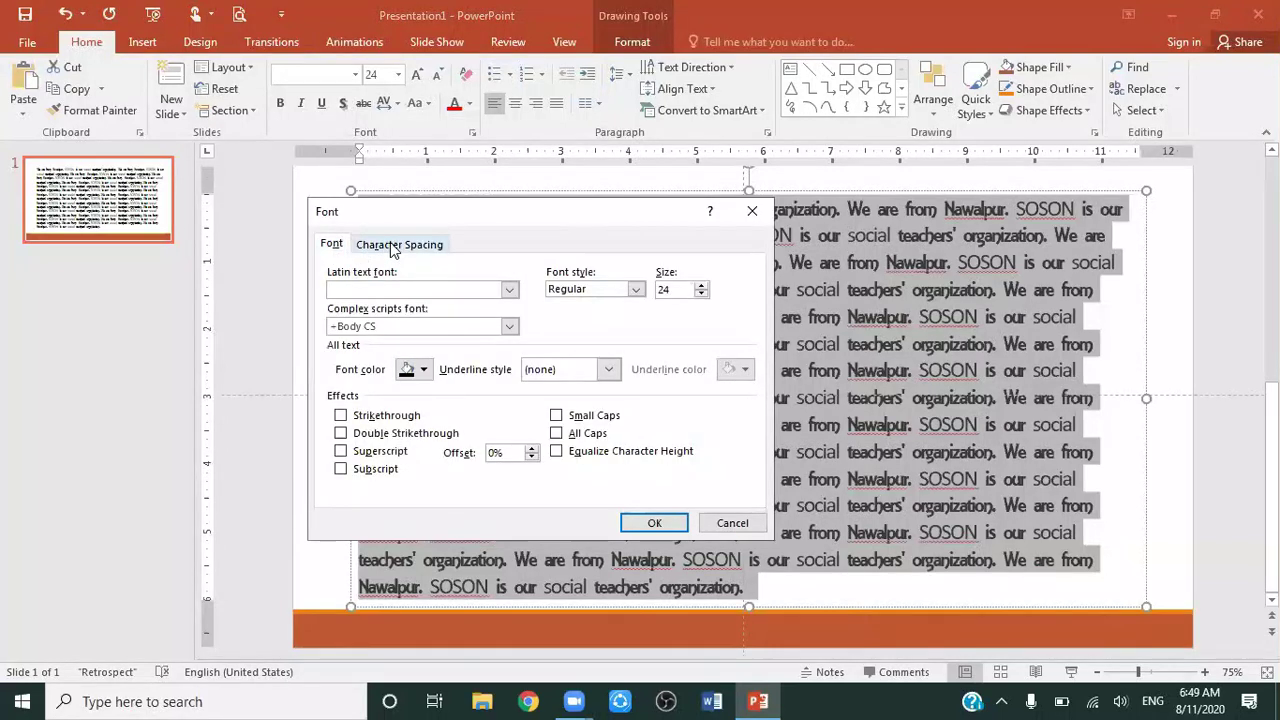
click(393, 246)
click(333, 246)
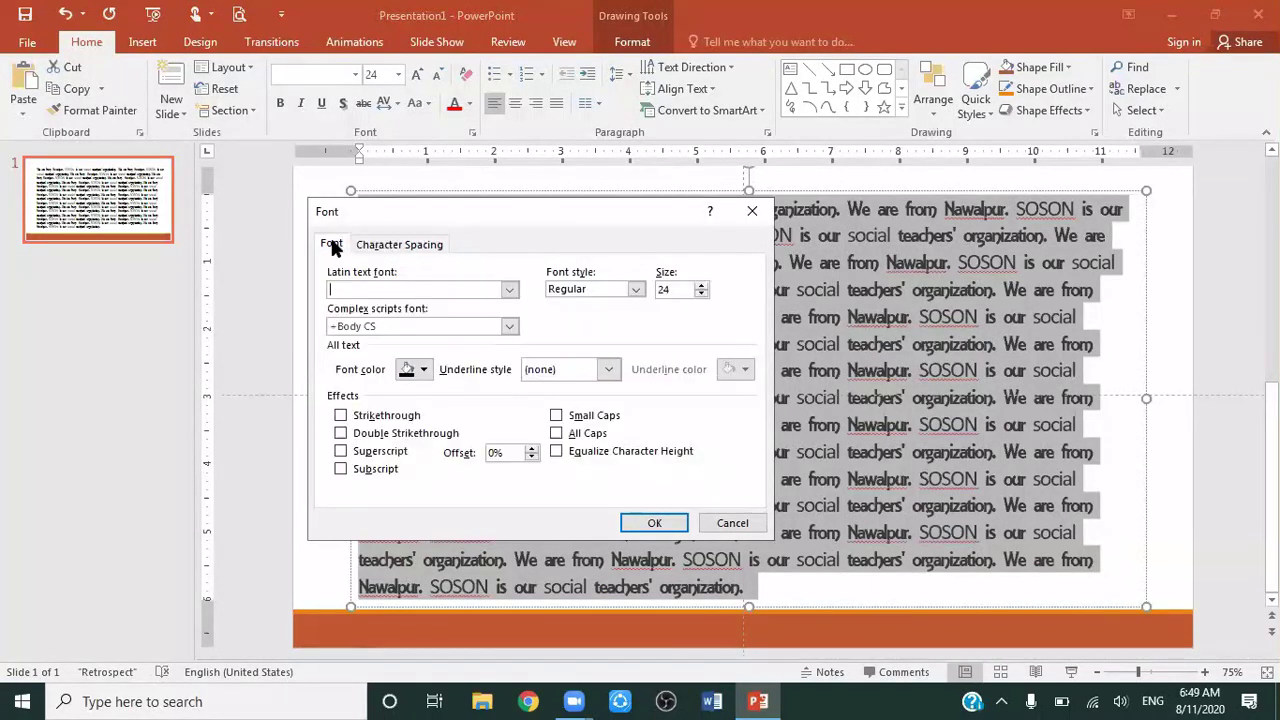
click(403, 246)
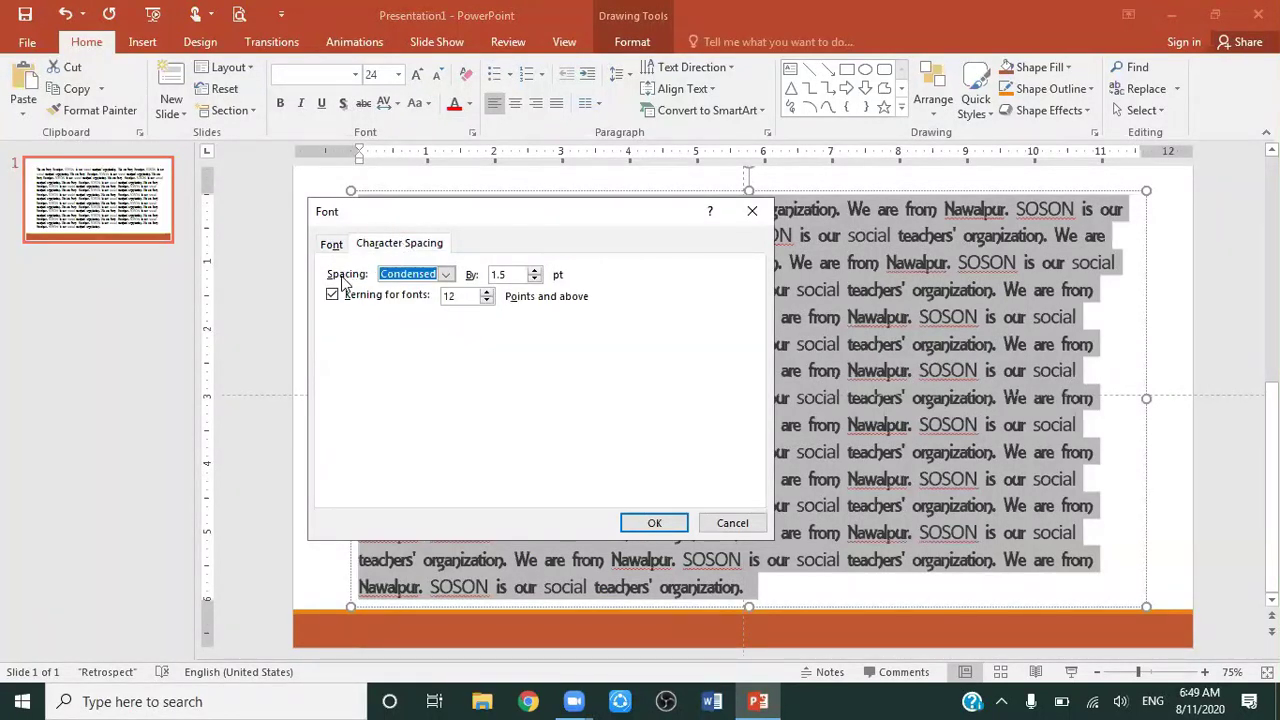
click(446, 275)
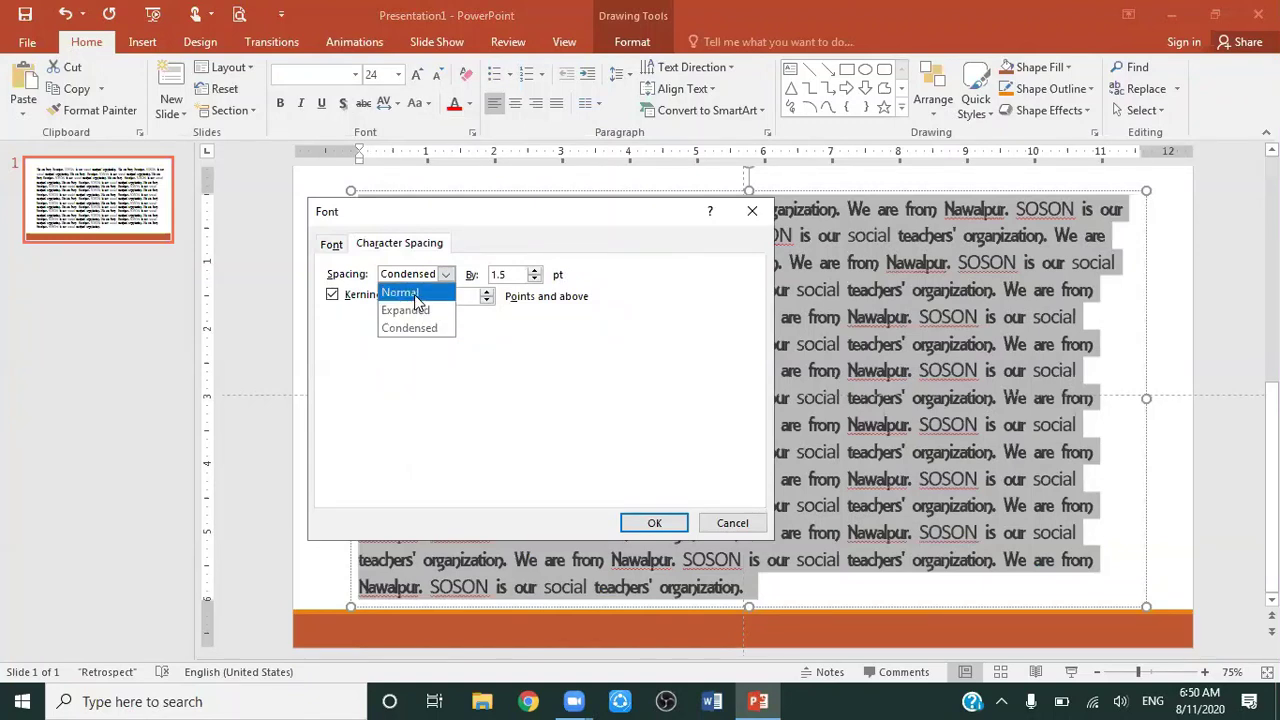
click(413, 295)
click(654, 522)
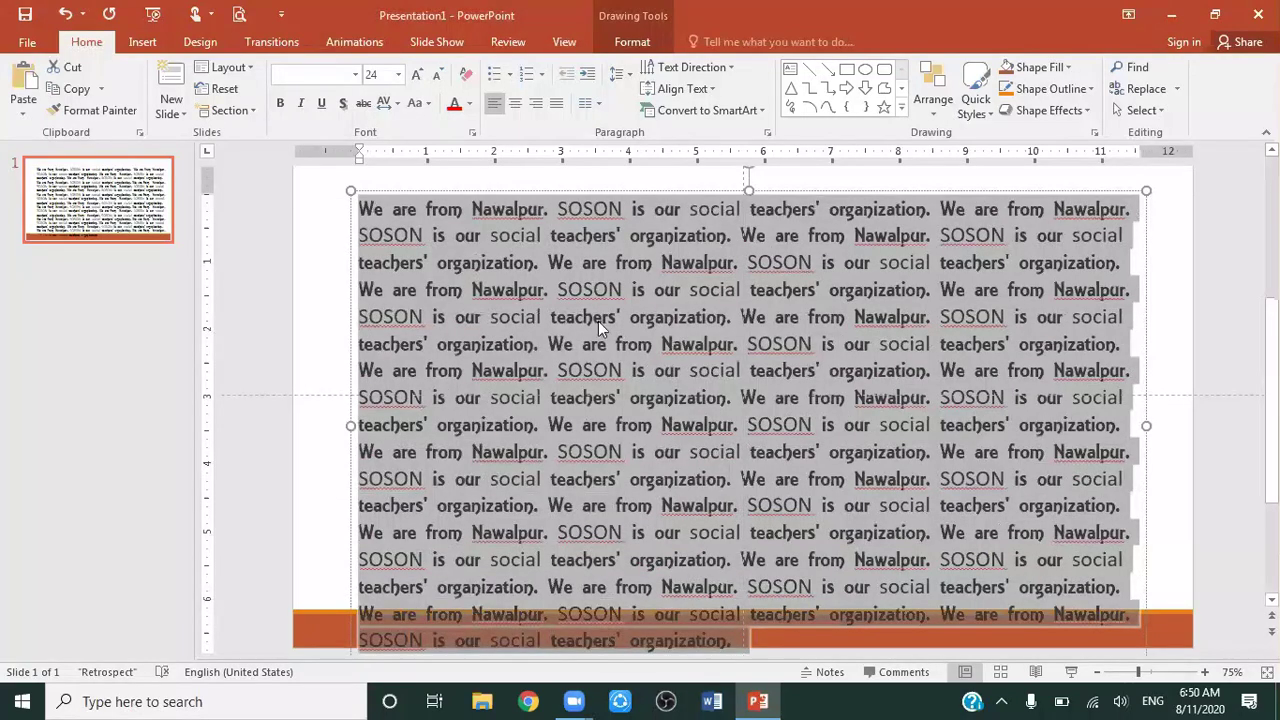
Set the selected text's character spacing to Expanded by 1 pt and look over the whole text box.
click(390, 104)
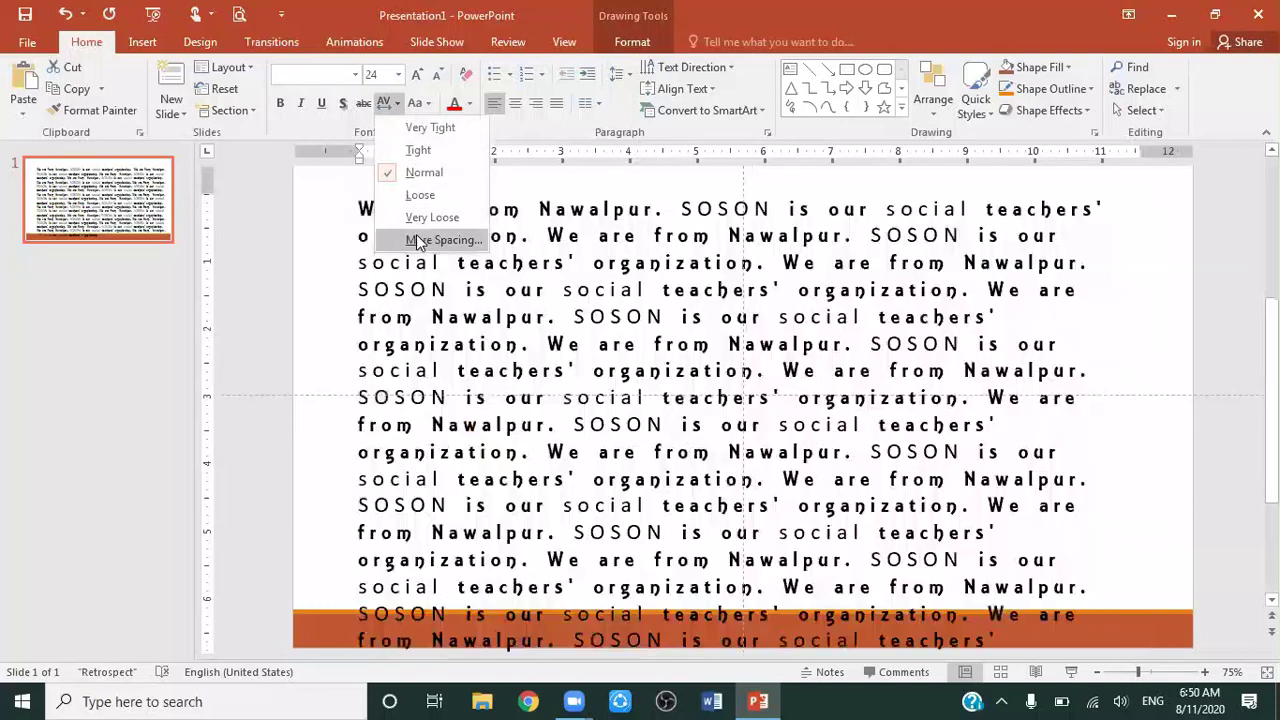
click(420, 240)
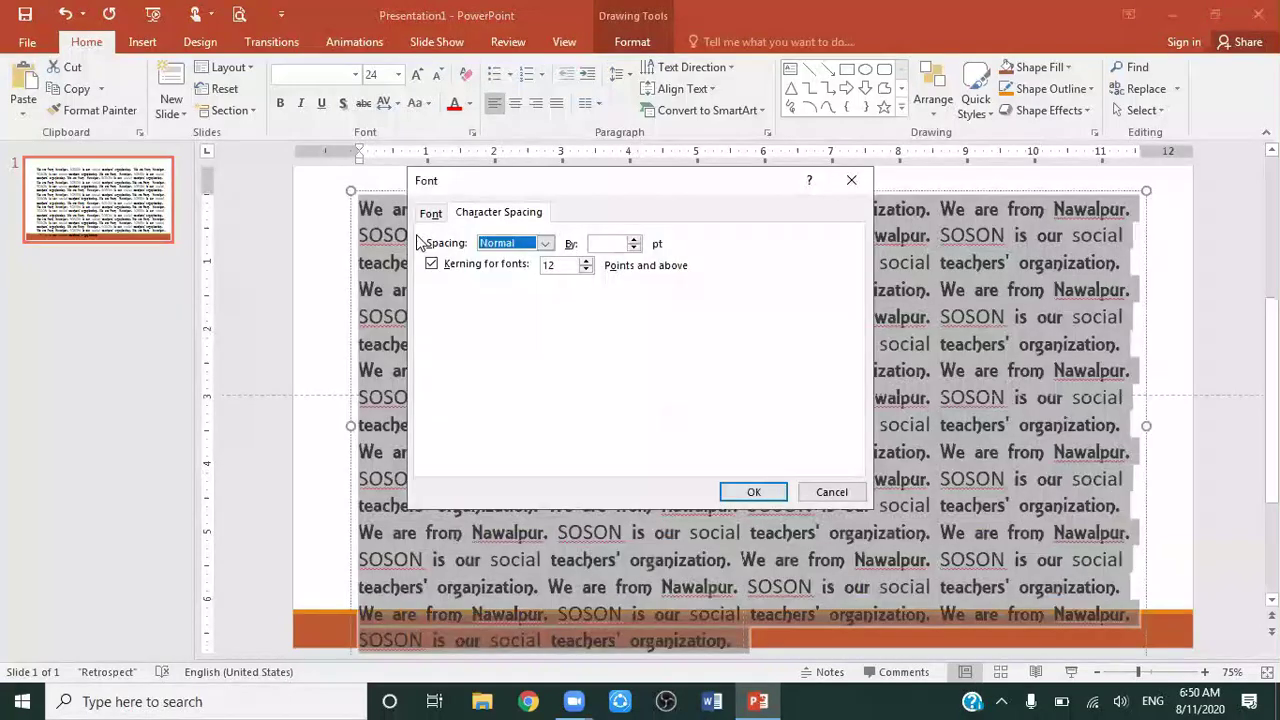
click(545, 244)
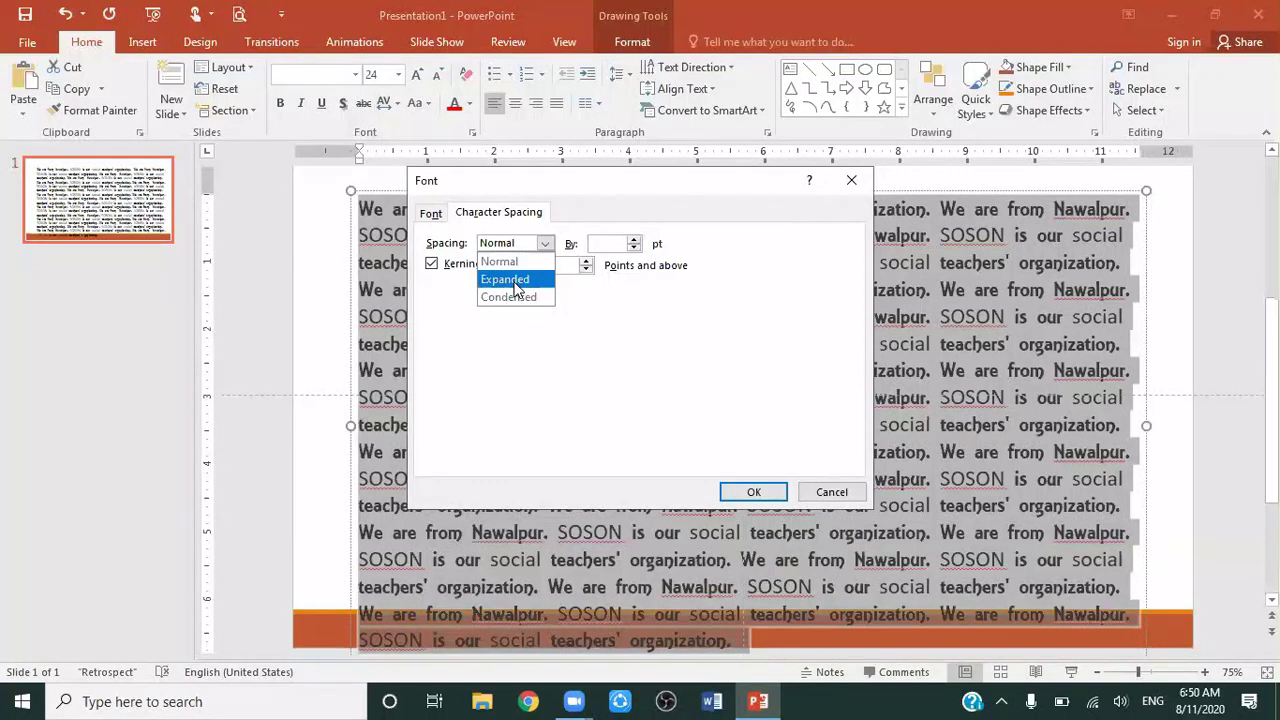
click(515, 282)
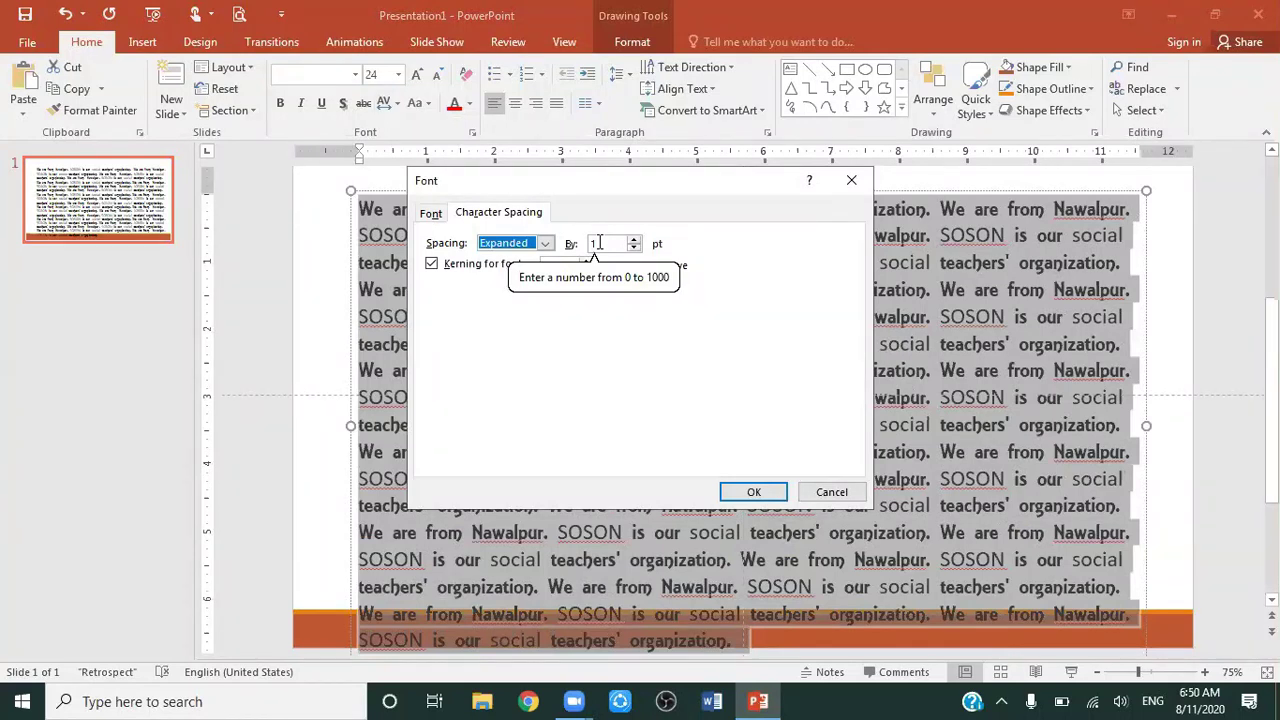
click(750, 491)
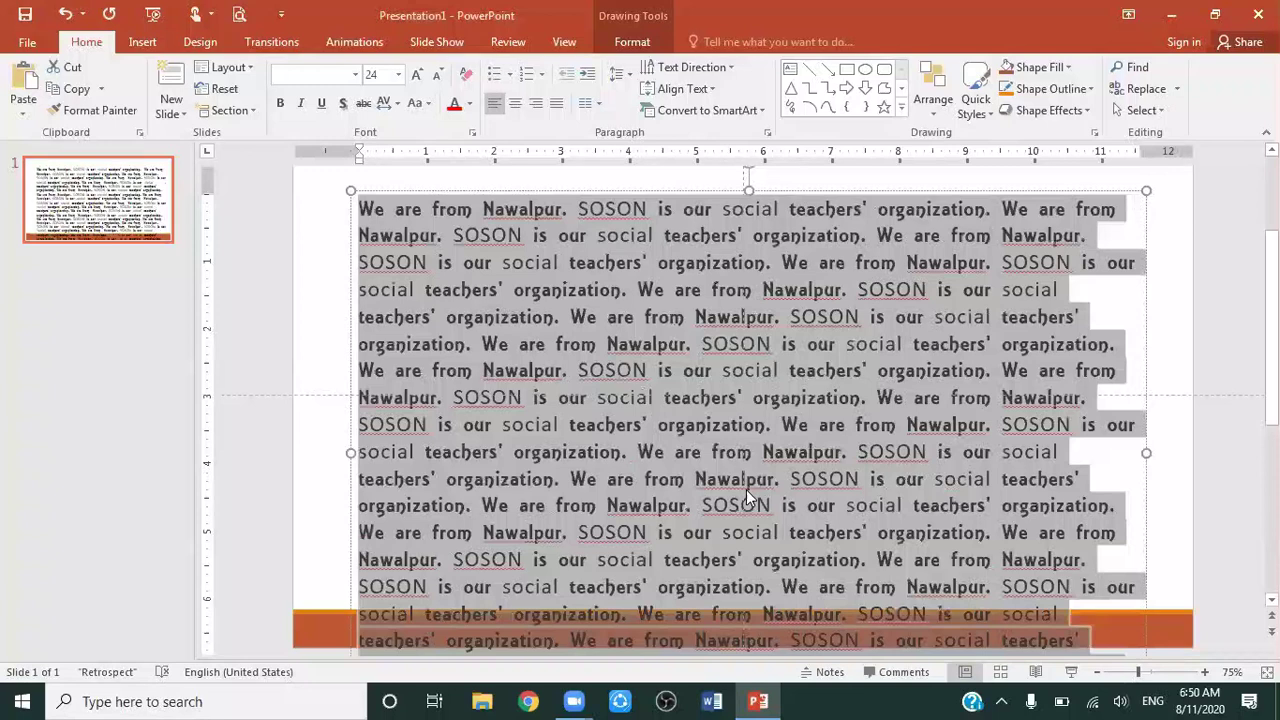
scroll(746, 489, down, 2)
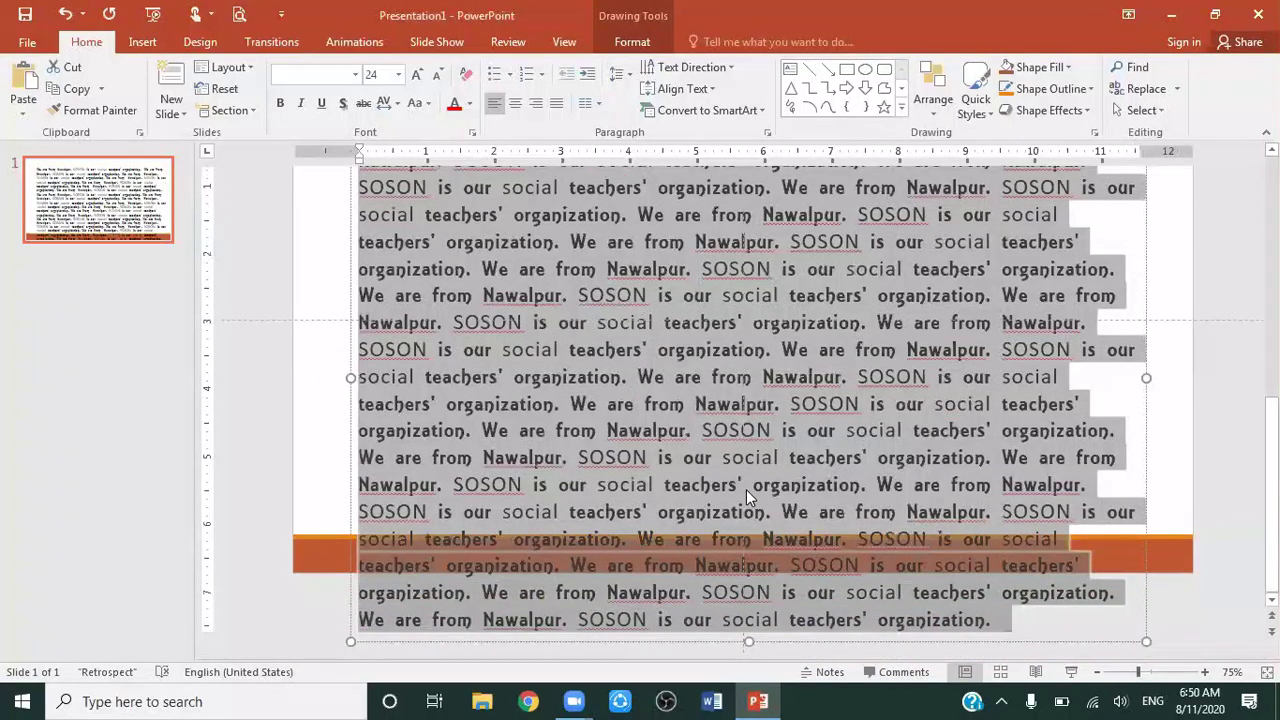
scroll(746, 489, up, 2)
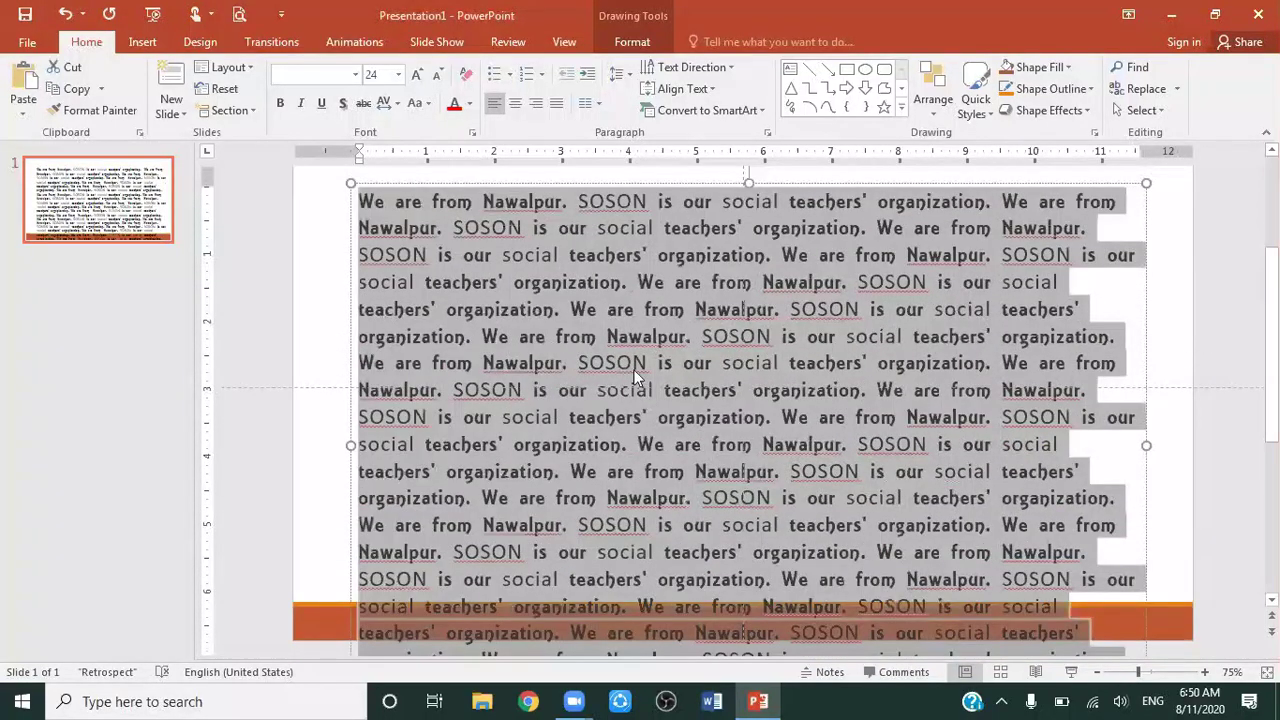
Set the selected text's character spacing to Condensed by 1 pt.
click(397, 104)
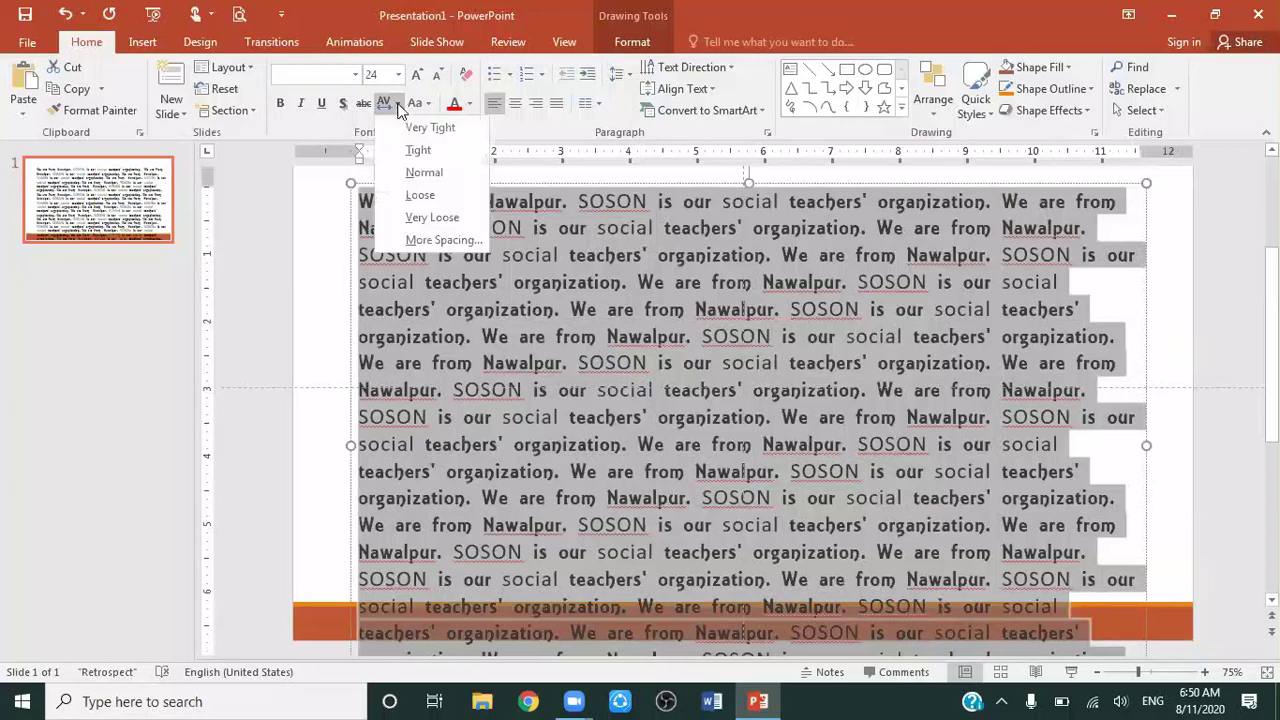
click(437, 214)
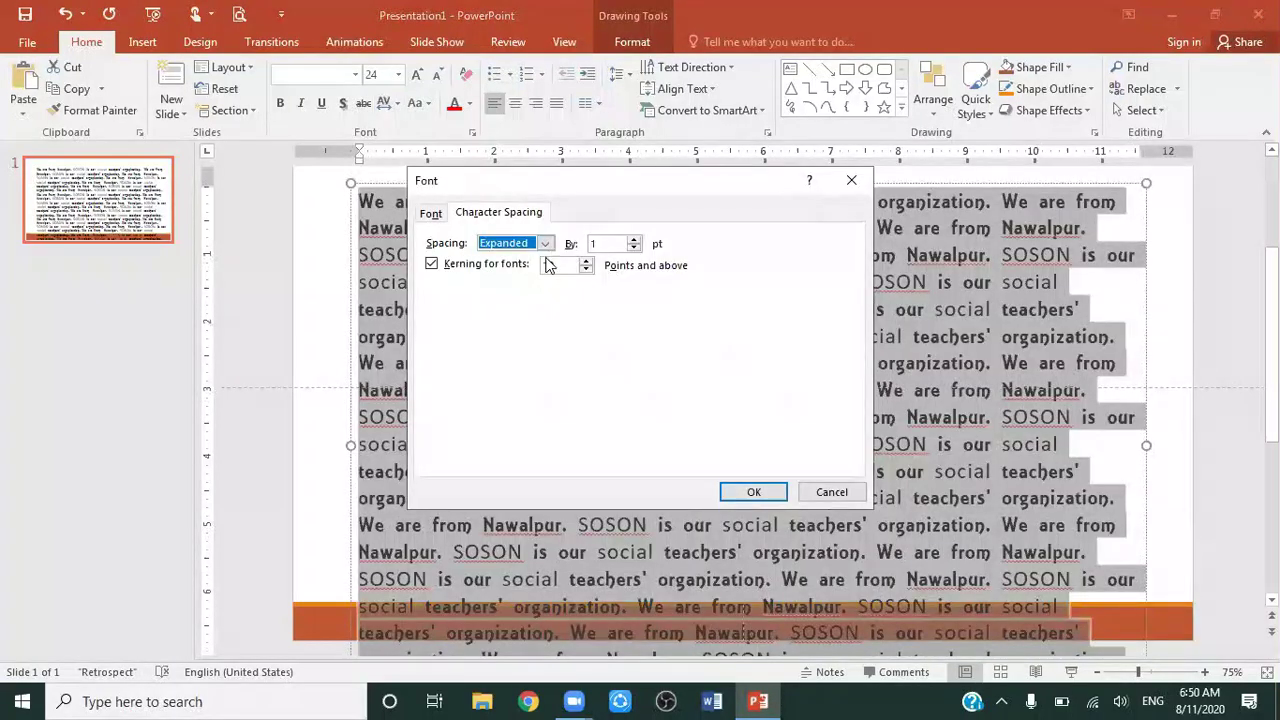
click(543, 246)
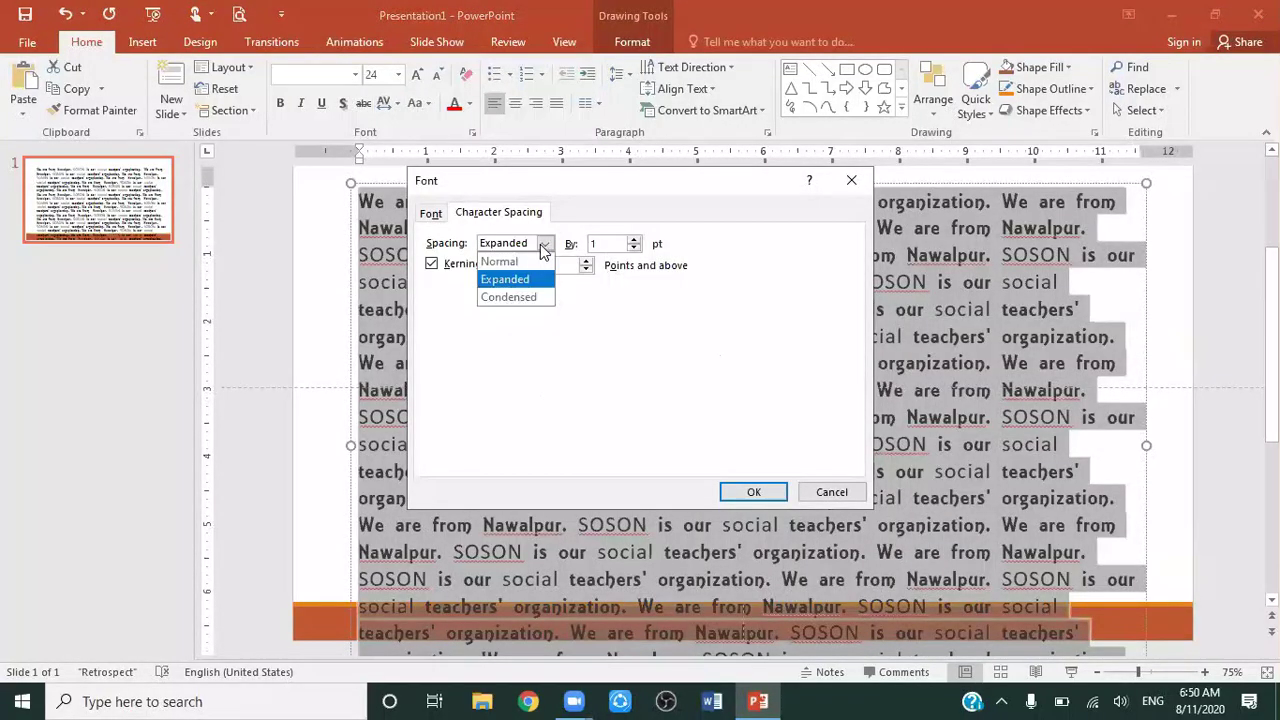
click(516, 300)
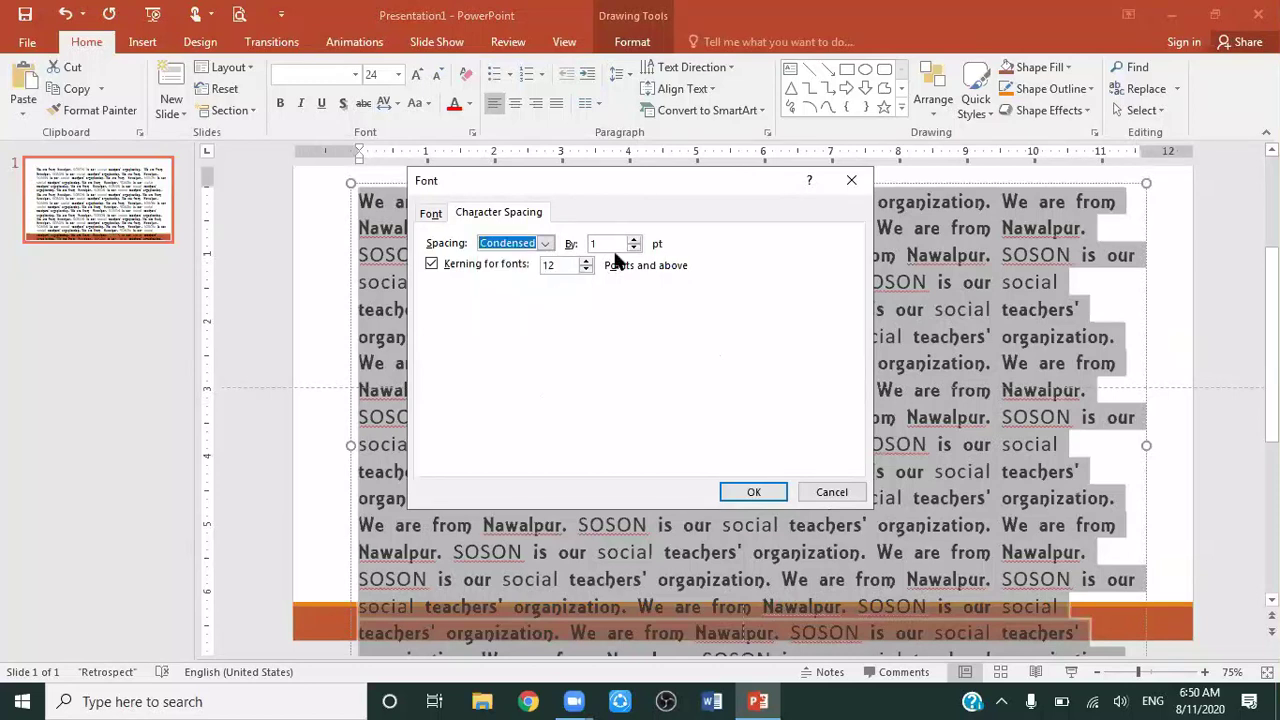
click(759, 490)
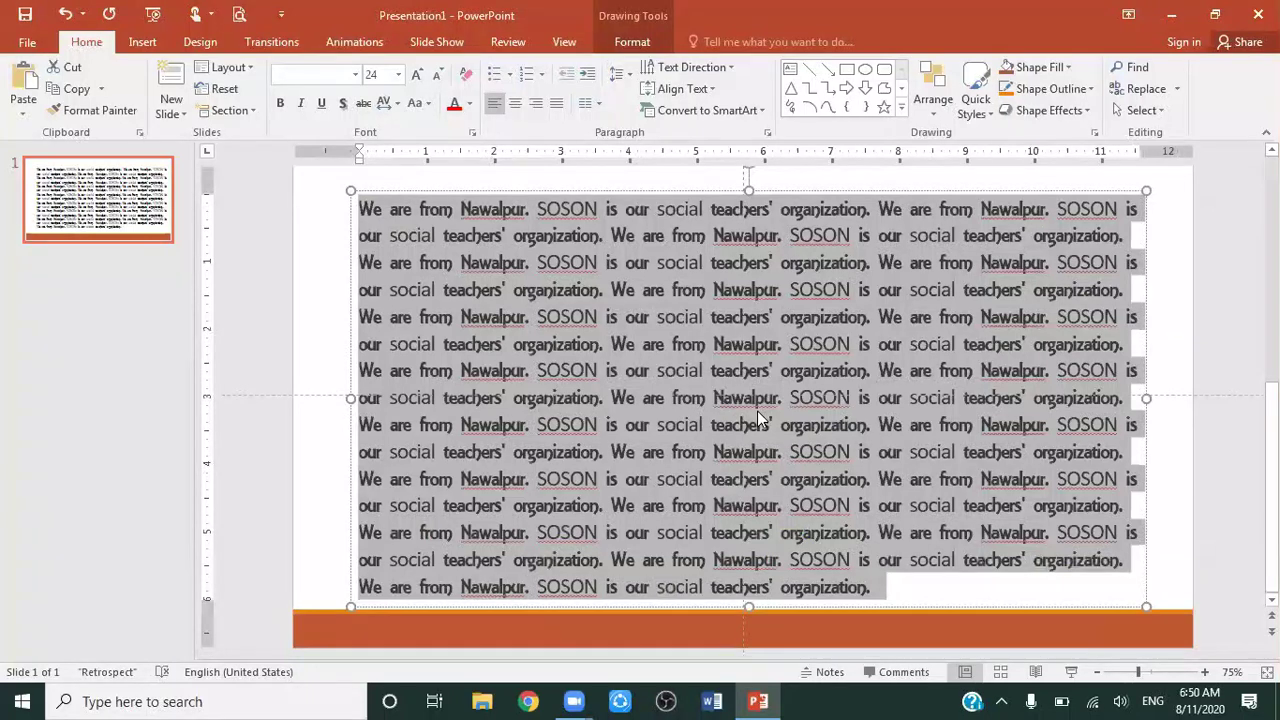
Lower the condensed spacing amount of the selected text to 0.3 pt in the detailed spacing settings.
click(395, 106)
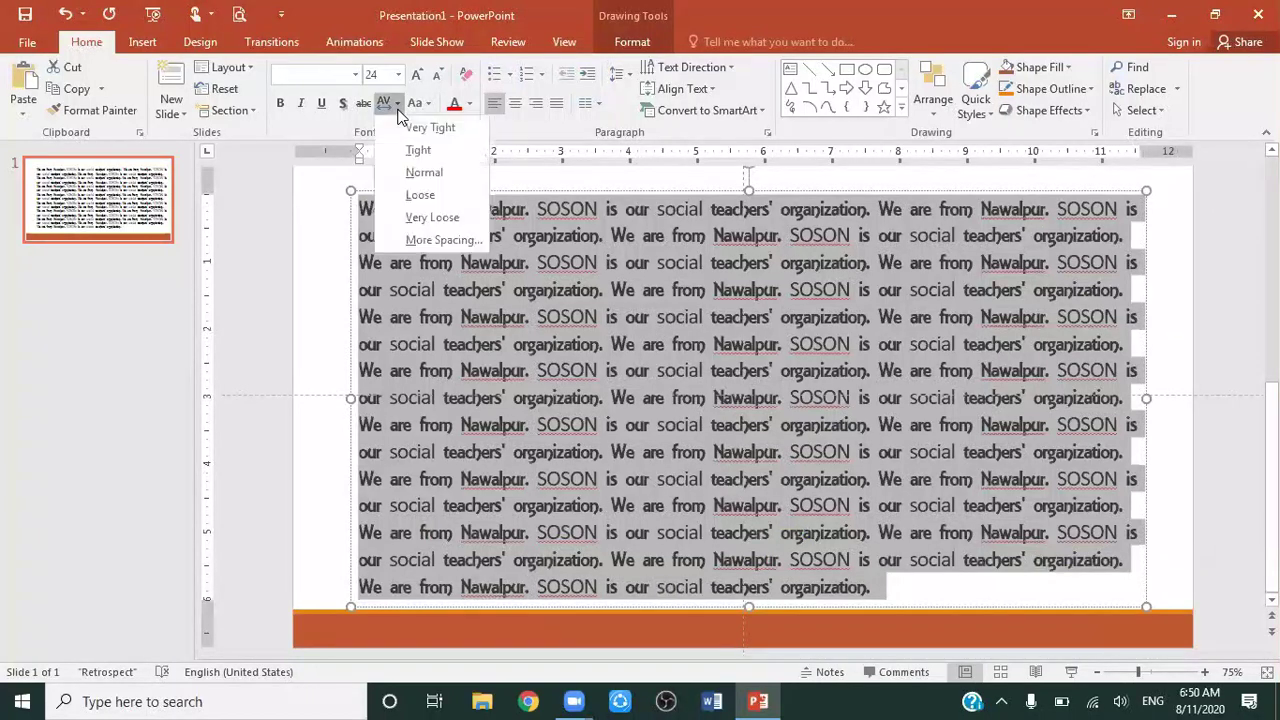
click(430, 240)
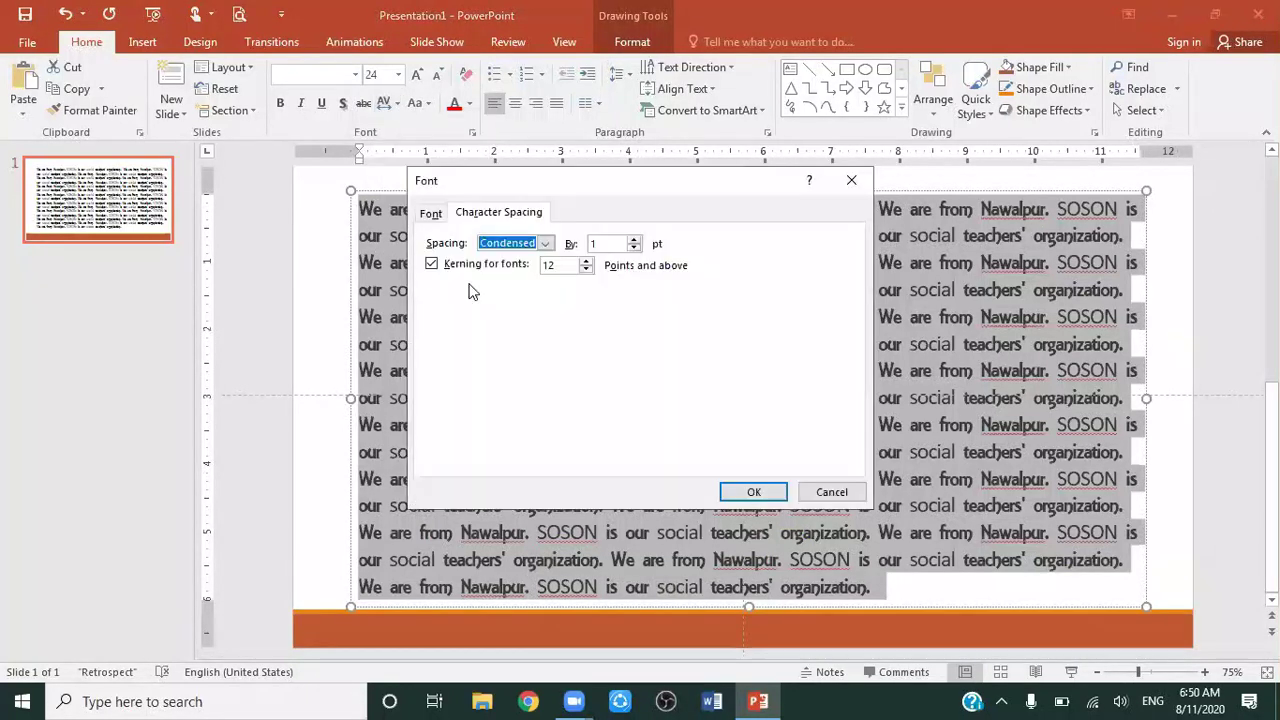
click(635, 249)
click(635, 249)
click(635, 249)
click(635, 249)
click(635, 249)
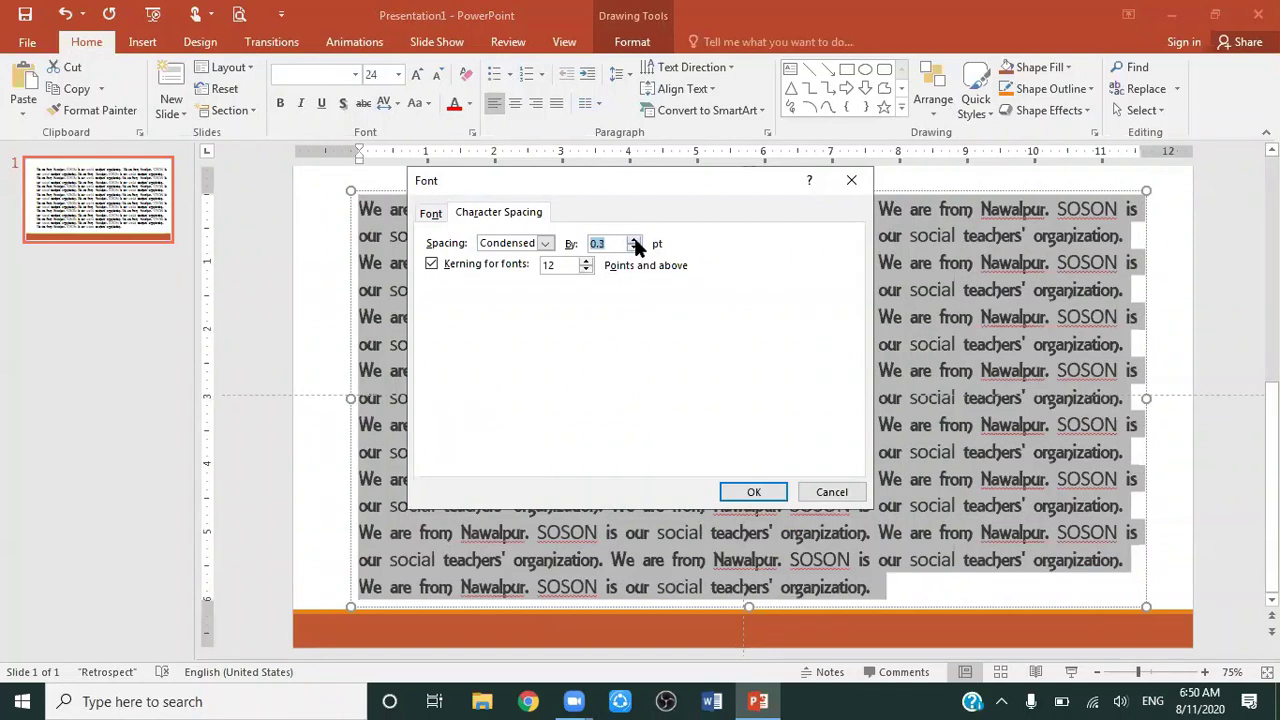
Raise the condensed spacing amount of the selected text to 1.9 pt in the detailed spacing settings.
click(635, 241)
click(635, 241)
click(635, 241)
click(635, 241)
Set the selected text's character spacing type to Normal and apply it.
click(545, 243)
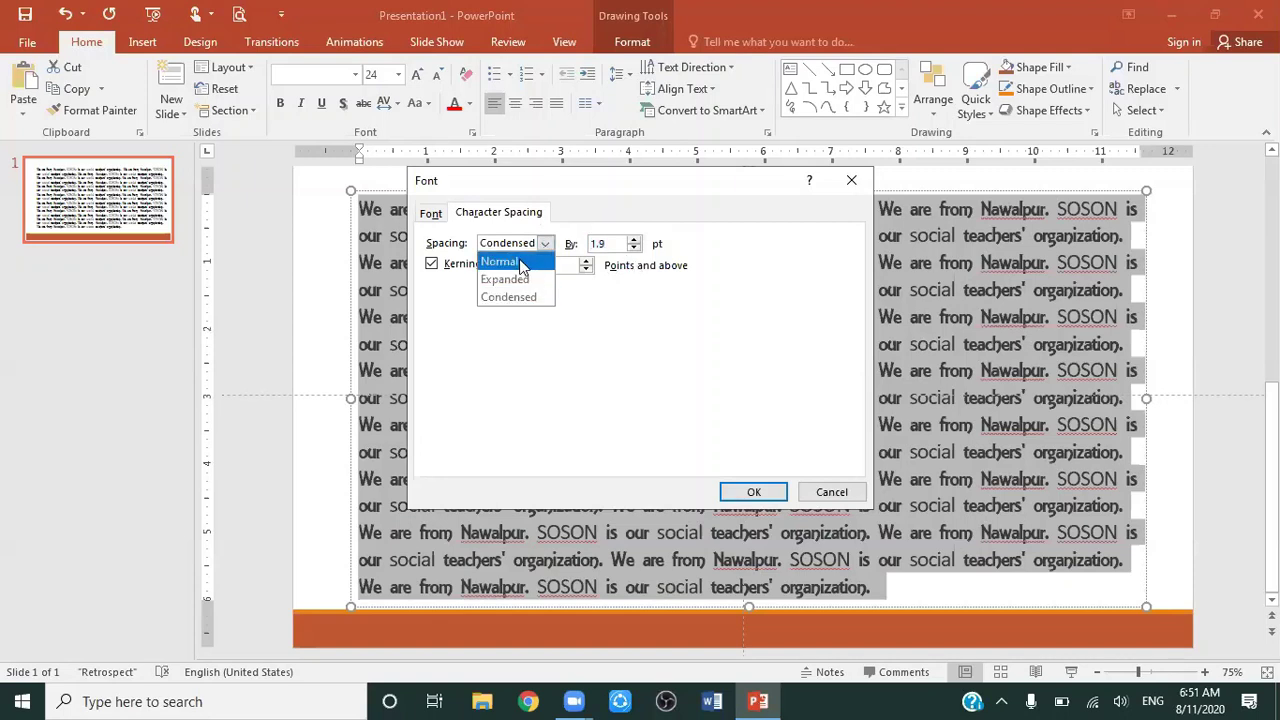
click(520, 263)
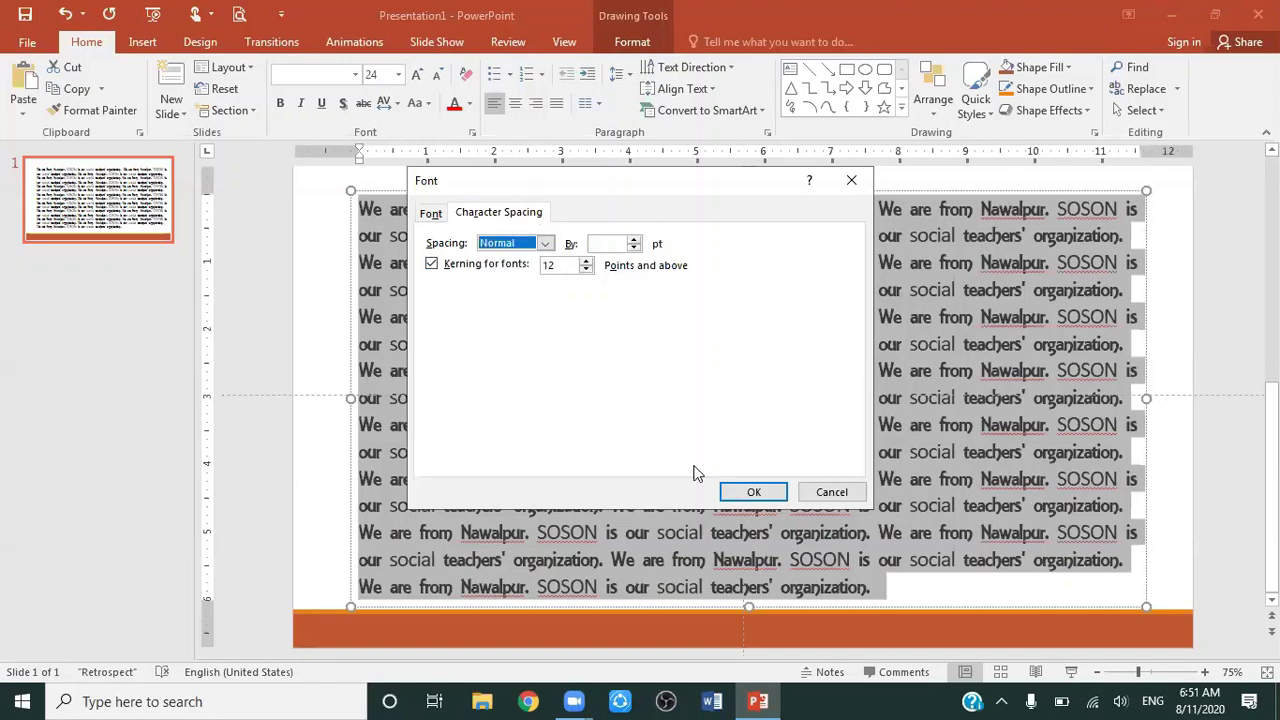
click(752, 491)
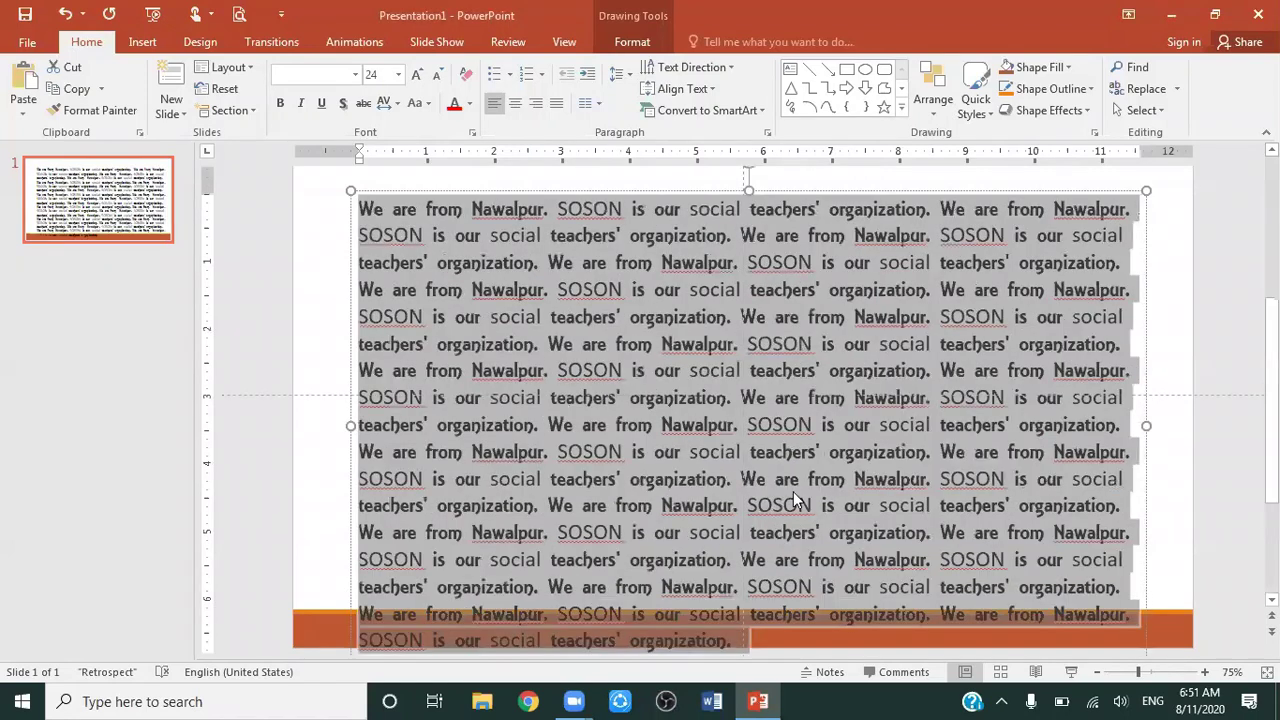
Delete the overflowing end of the text so that it finishes with "We are from Nawalpur." above the slide's footer band.
click(744, 646)
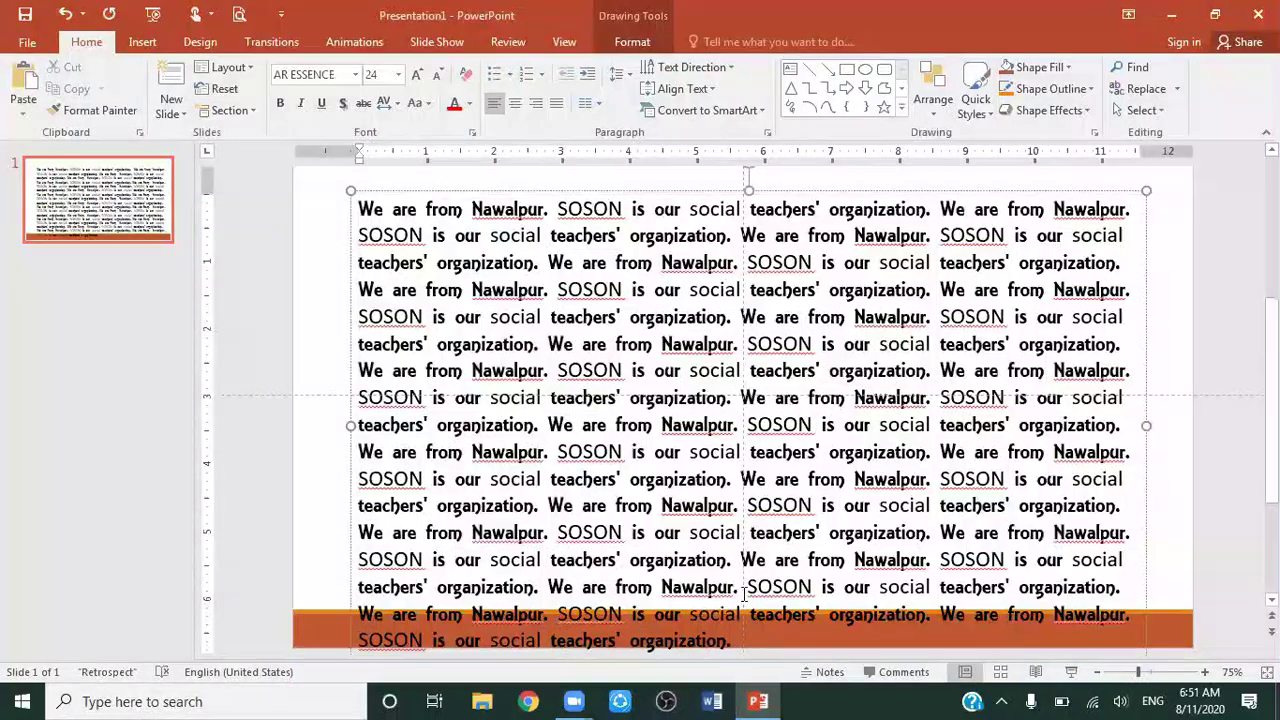
drag(738, 595, 744, 645)
key(Delete)
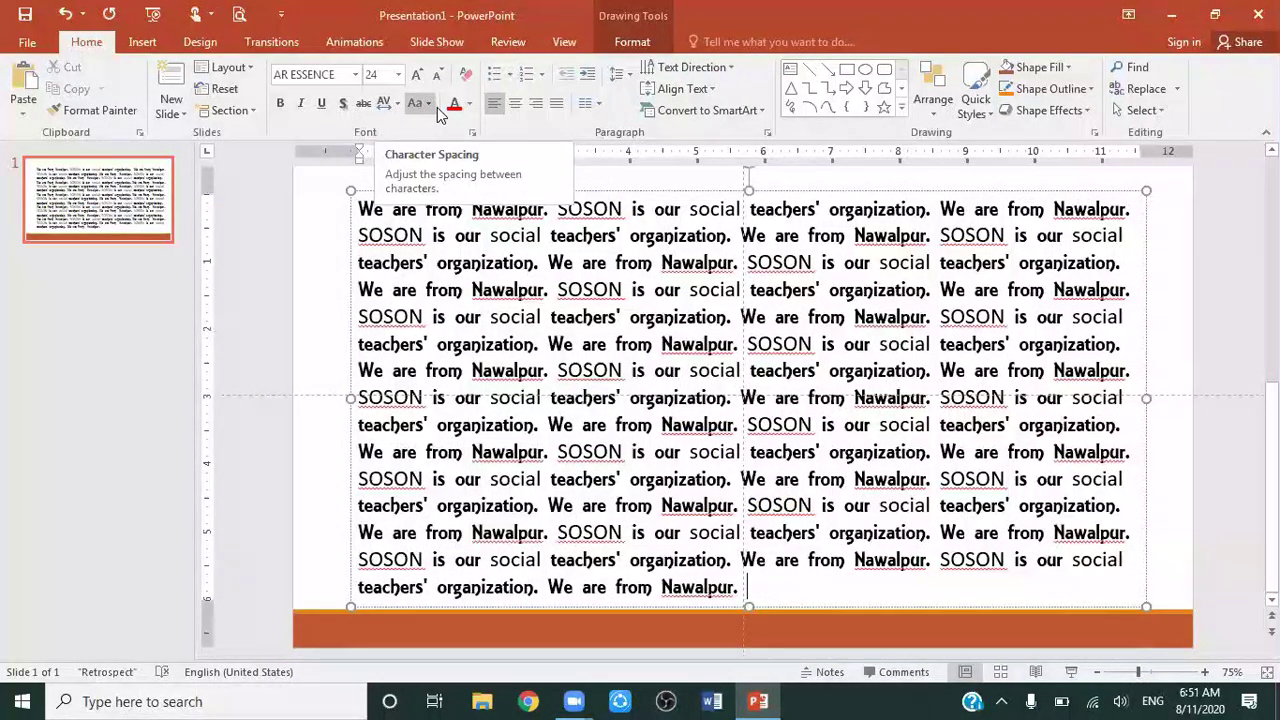
Preview the Change Case options, including UPPERCASE and tOGGLE cASE, on a "Nawalpur" in the middle of the text.
click(677, 424)
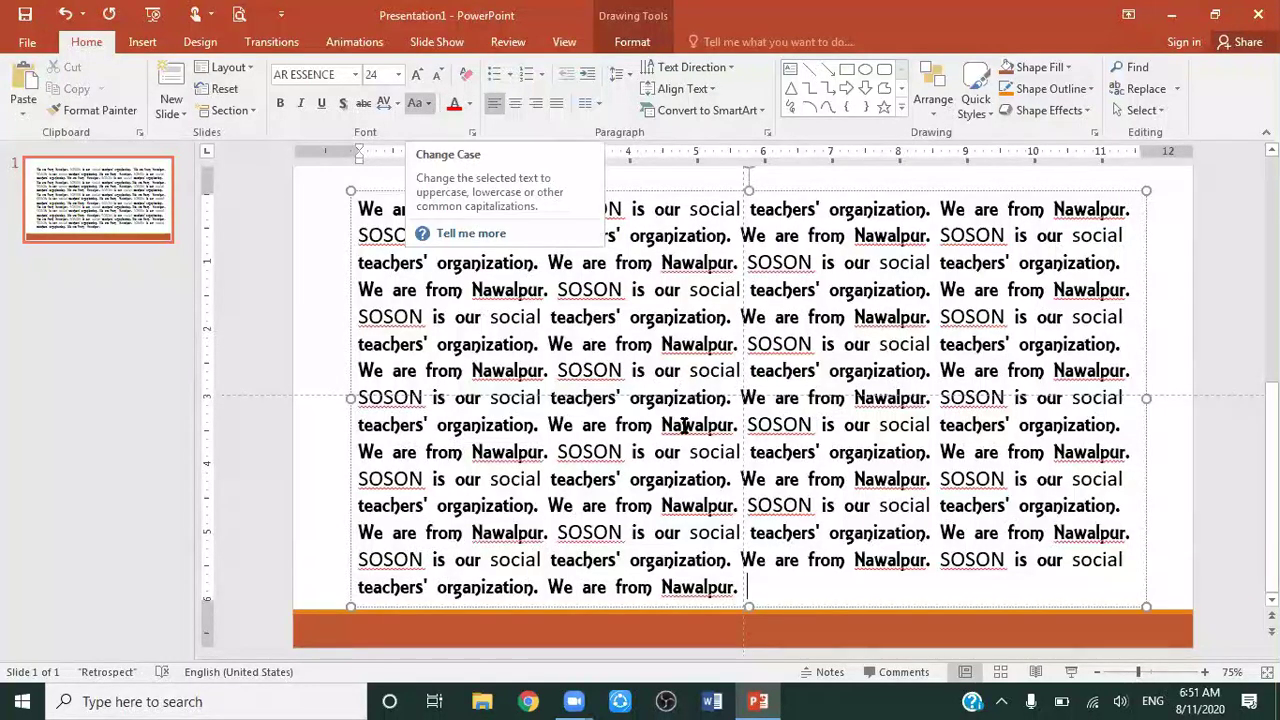
click(419, 103)
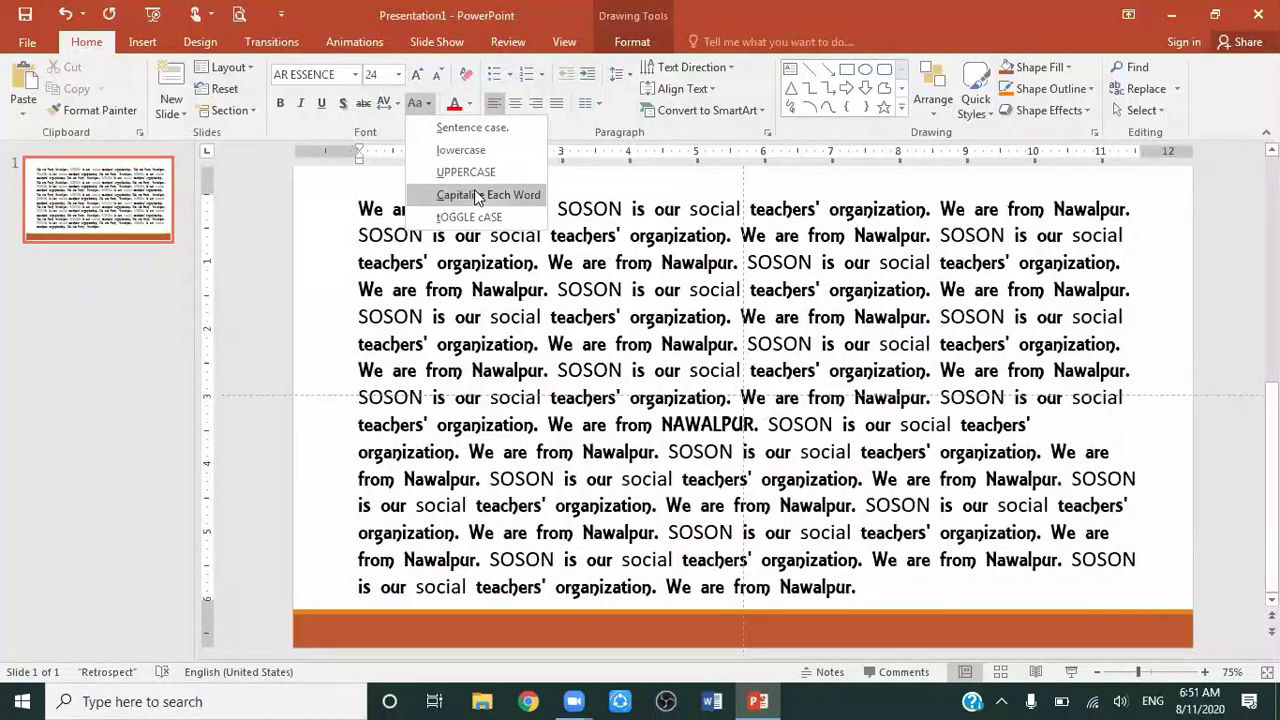
click(469, 217)
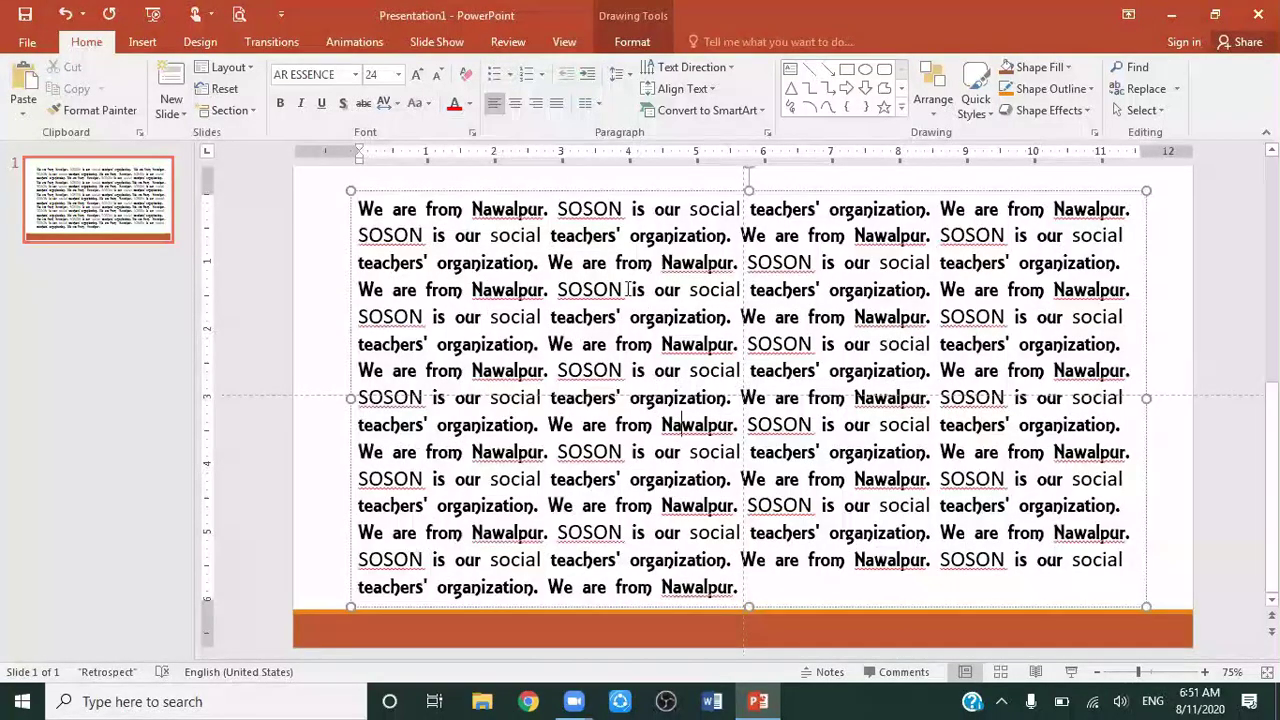
Delete all the repeated text after the first sentence, leaving only "We are from Nawalpur.".
drag(557, 209, 737, 344)
drag(737, 430, 766, 600)
key(Delete)
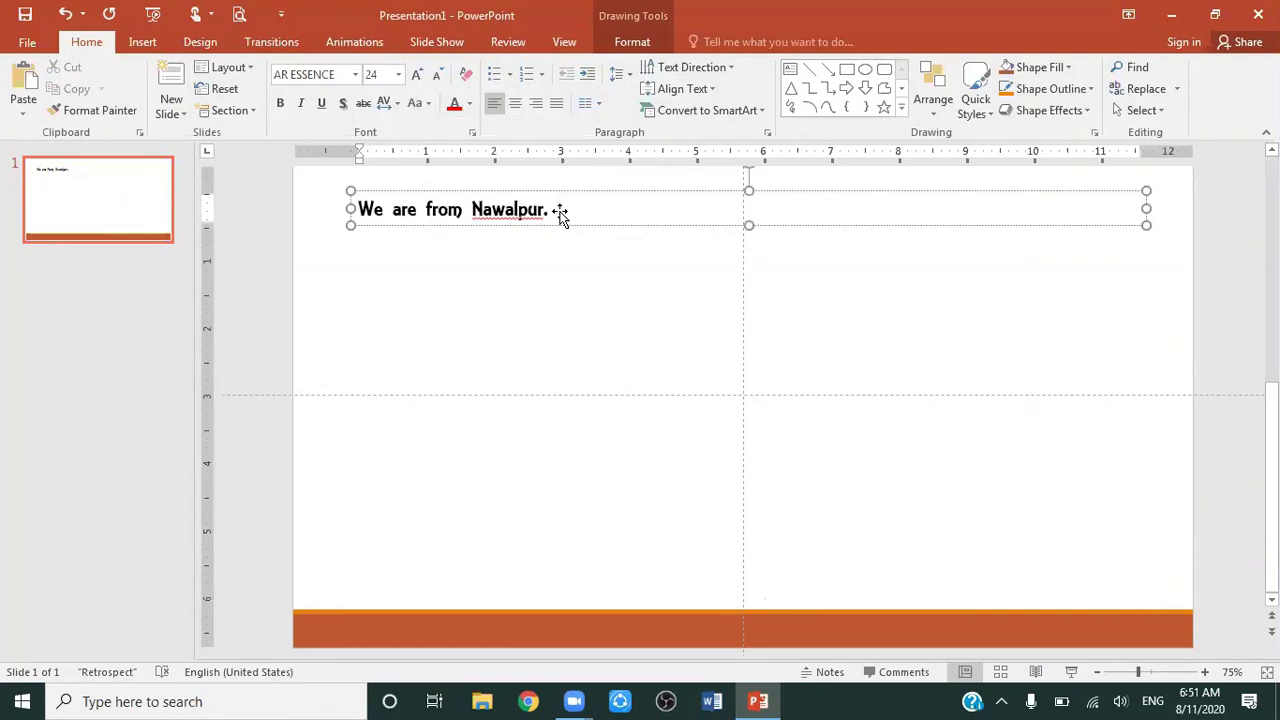
Enlarge the sentence "We are from Nawalpur." to font size 44 and place the cursor in the word "from".
drag(548, 209, 334, 207)
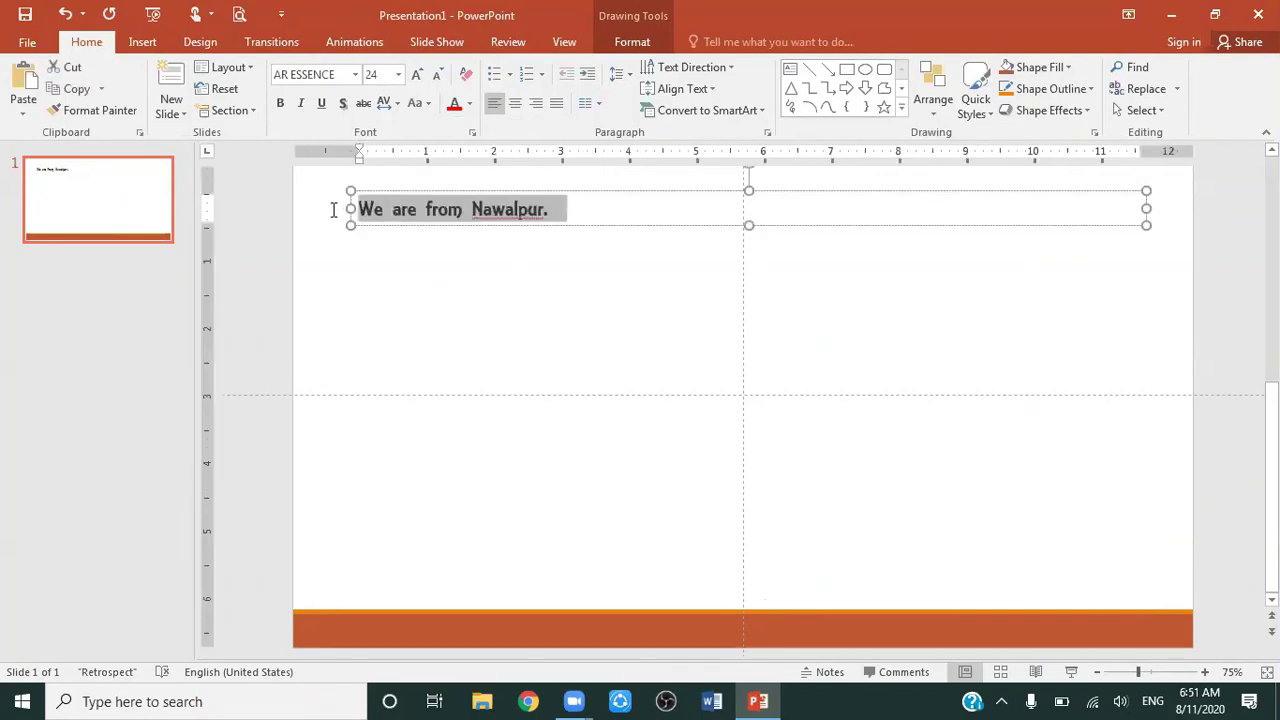
key(ctrl+shift+period)
key(ctrl+shift+period)
key(ctrl+shift+period)
key(ctrl+shift+period)
key(ctrl+shift+period)
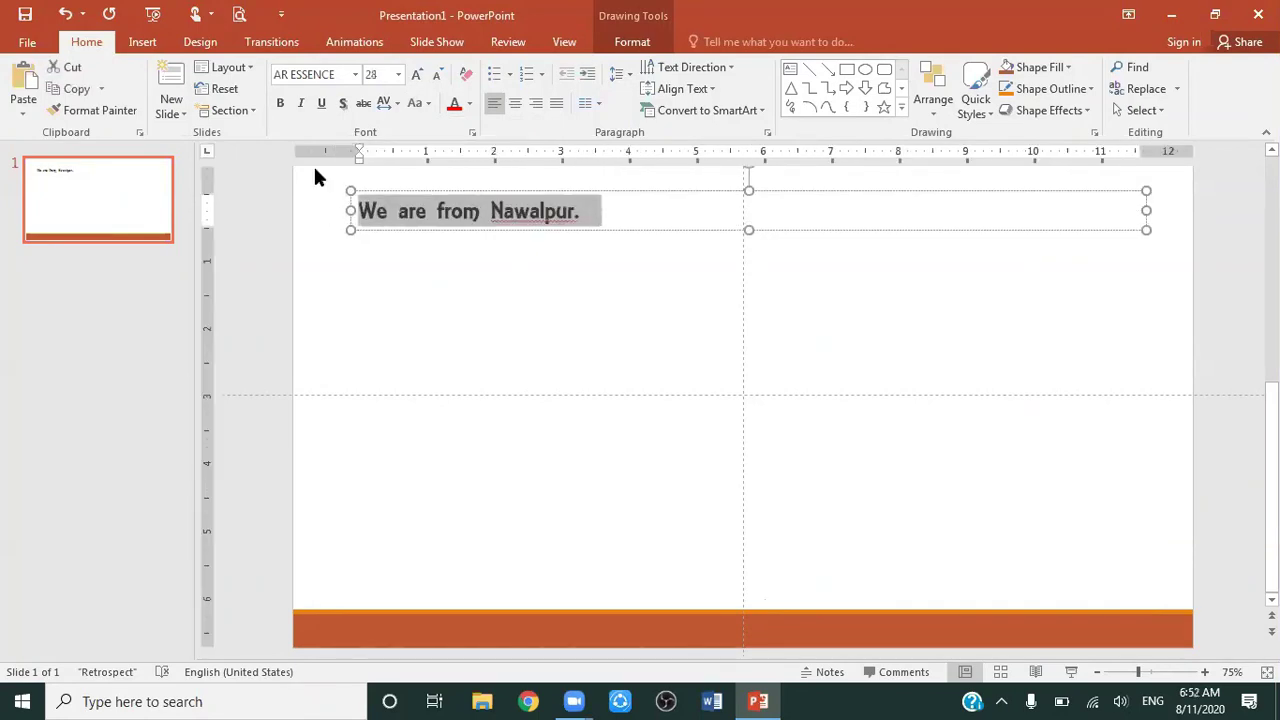
click(532, 216)
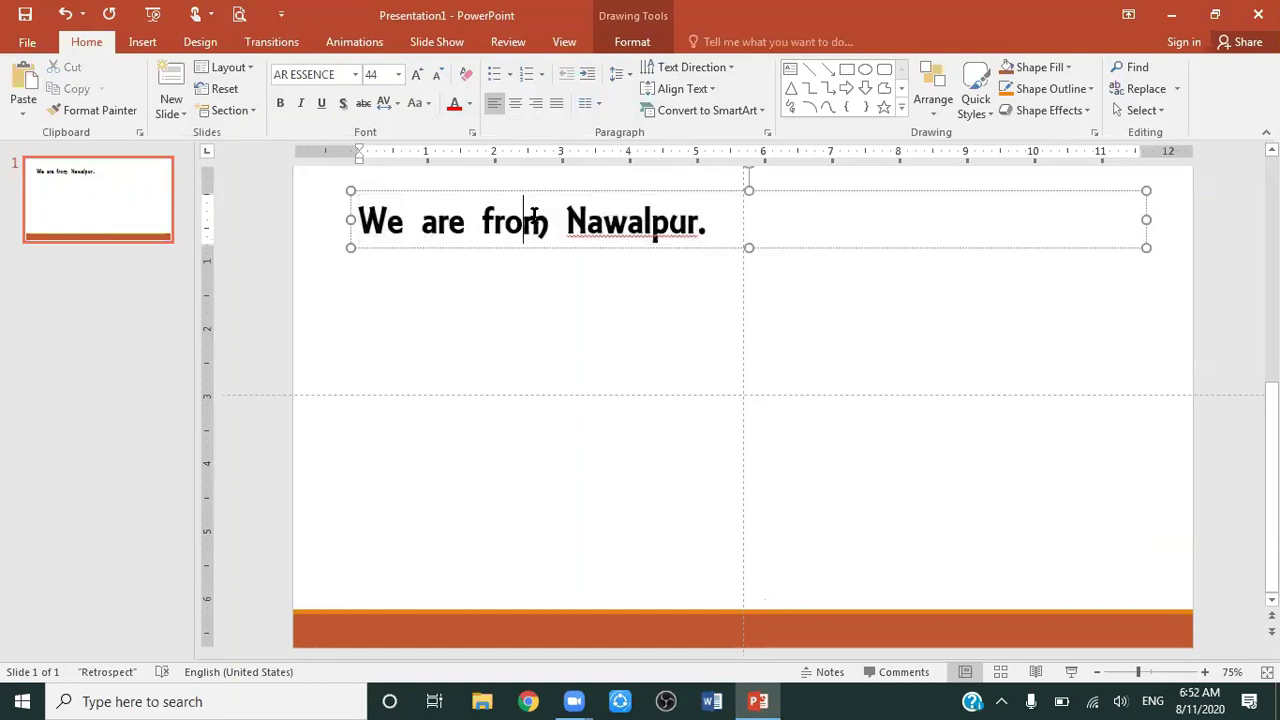